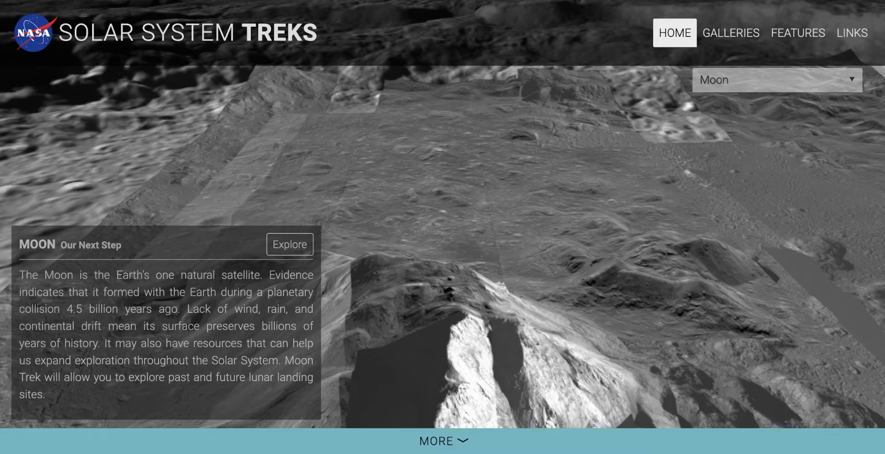
# Look through the list of planets, moons and asteroids, and open the Moon's exploration map
pyautogui.click(795, 41)
pyautogui.click(810, 79)
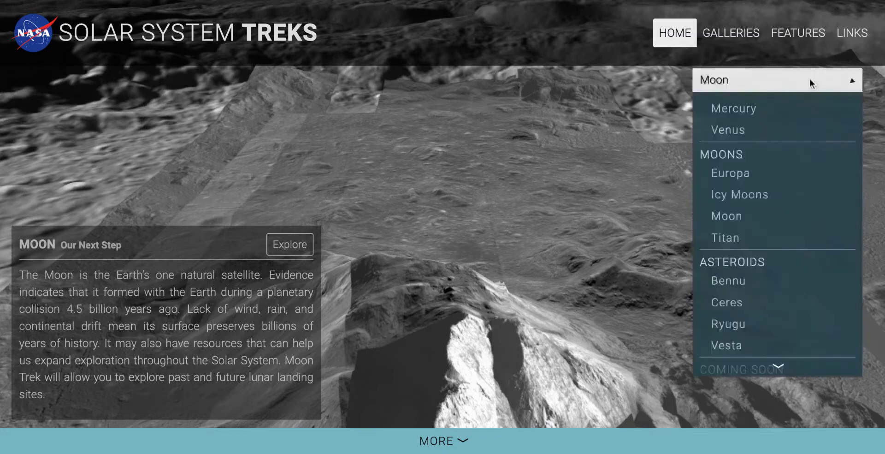
pyautogui.scroll(2, 808, 115)
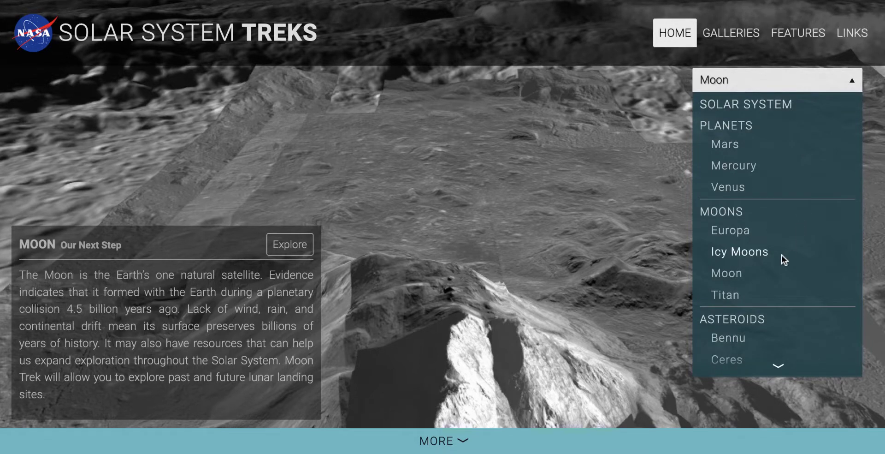
pyautogui.click(298, 250)
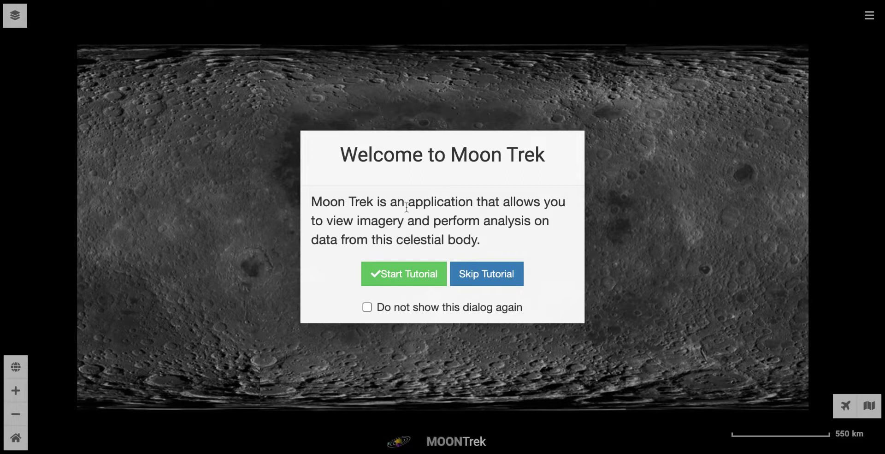
# Start the overview tutorial, page through it to the Menu Panel explanations, and close both the tutorial and the Moon Trek menu
pyautogui.click(419, 282)
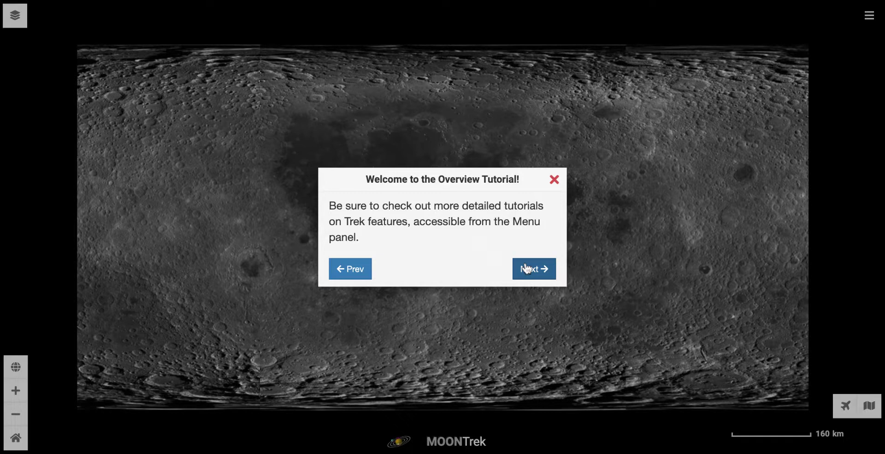
pyautogui.click(526, 268)
pyautogui.click(530, 268)
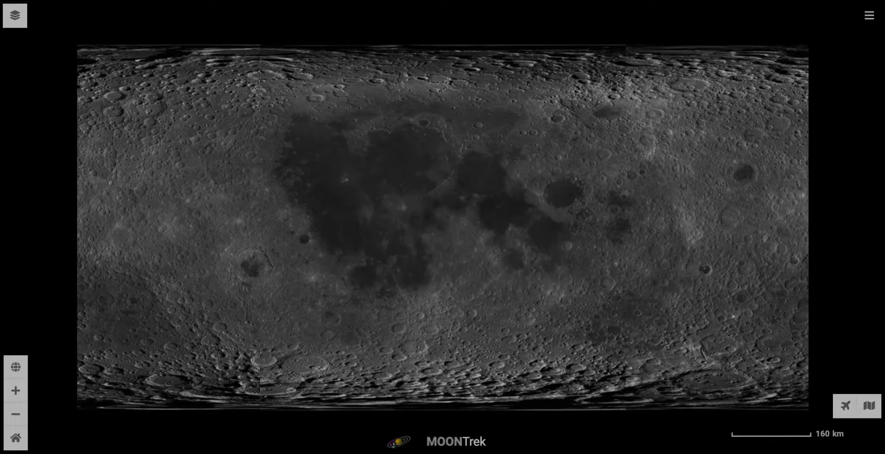
pyautogui.click(810, 80)
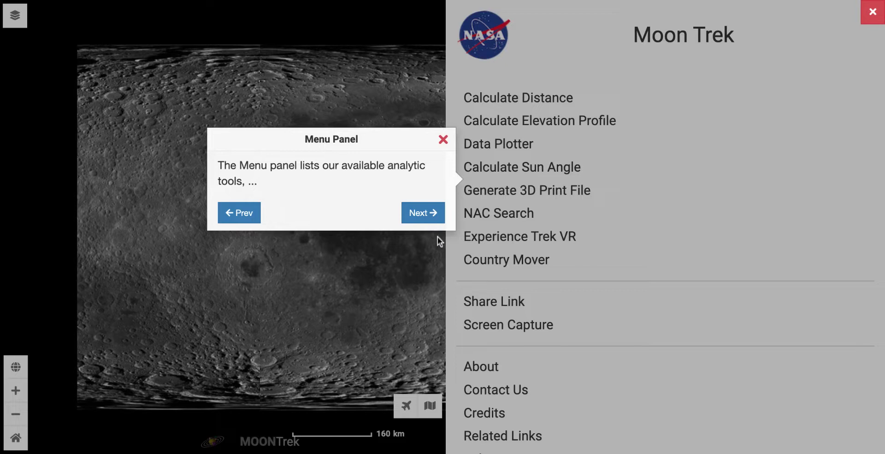
pyautogui.click(427, 213)
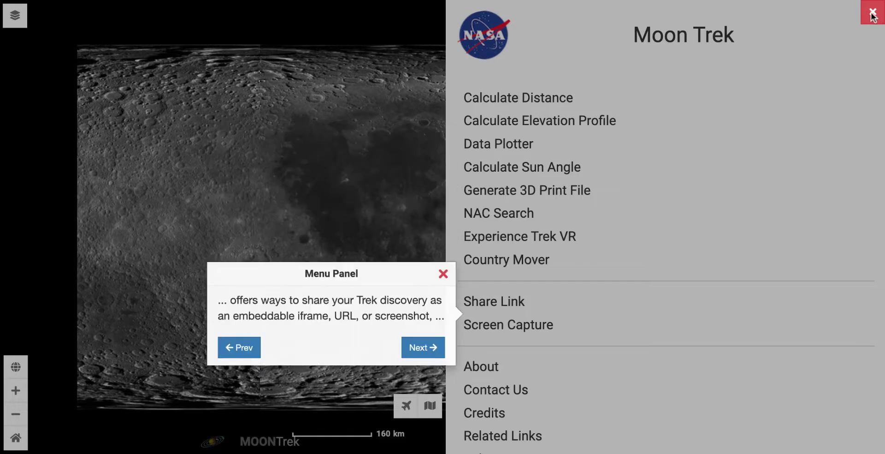
pyautogui.click(443, 273)
pyautogui.click(872, 18)
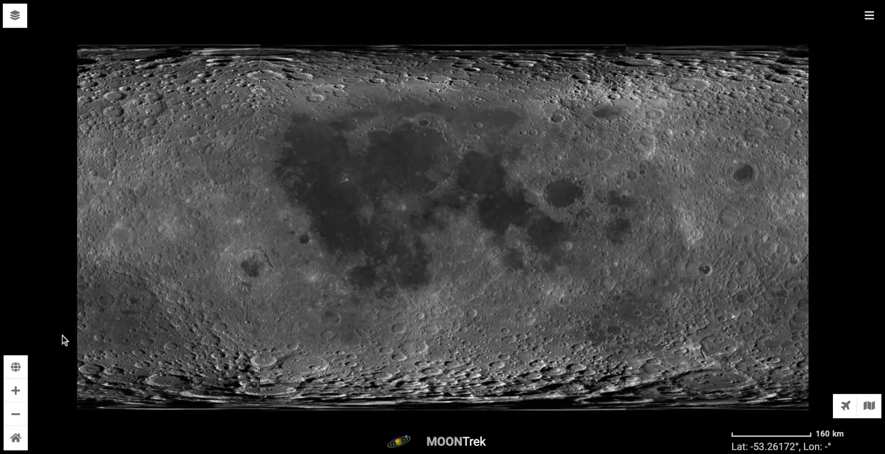
# Display the Moon in the 3D Globe projection
pyautogui.click(15, 367)
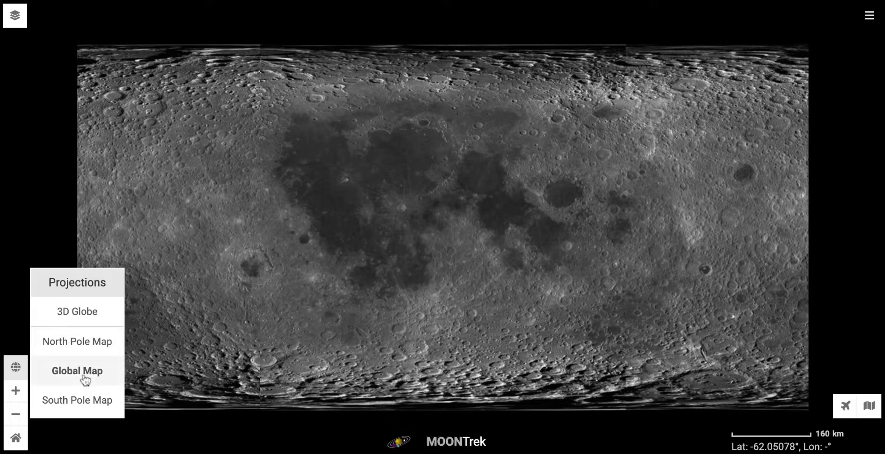
pyautogui.click(89, 312)
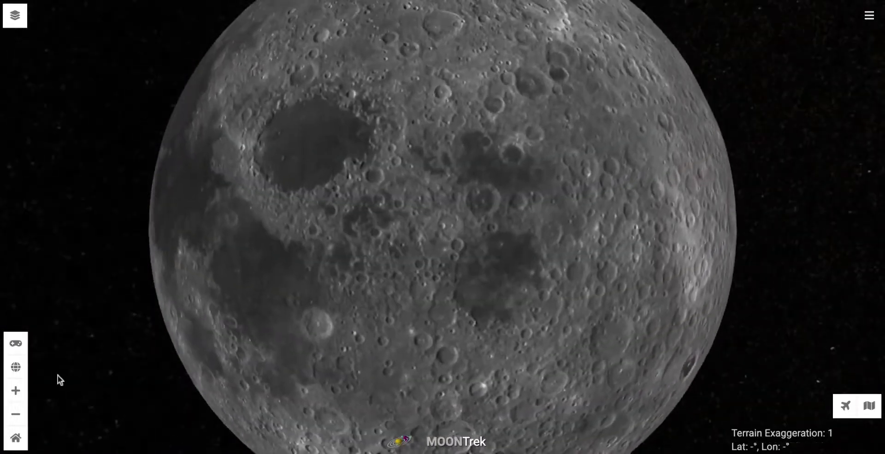
# Switch the projection to South Pole Map and zoom in on the craters around the pole
pyautogui.click(18, 371)
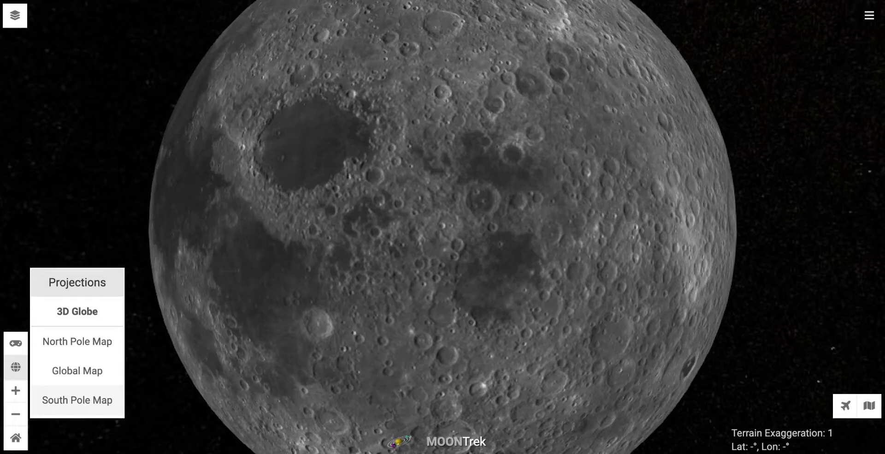
pyautogui.click(77, 399)
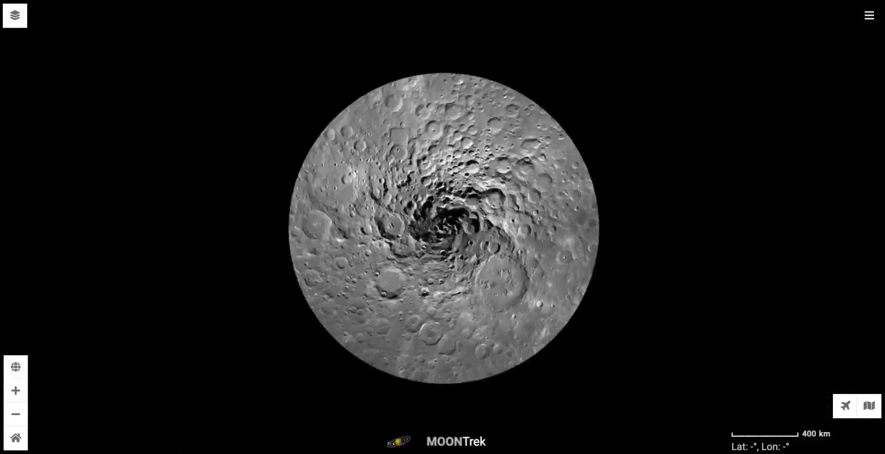
pyautogui.click(16, 392)
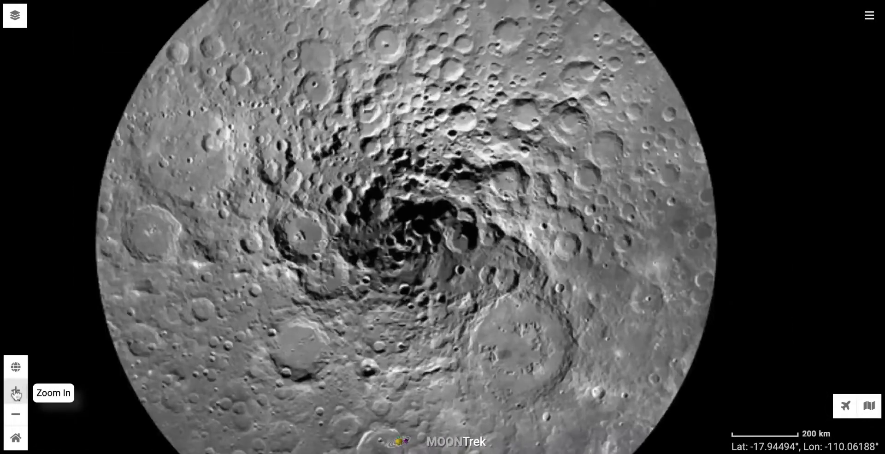
pyautogui.click(15, 392)
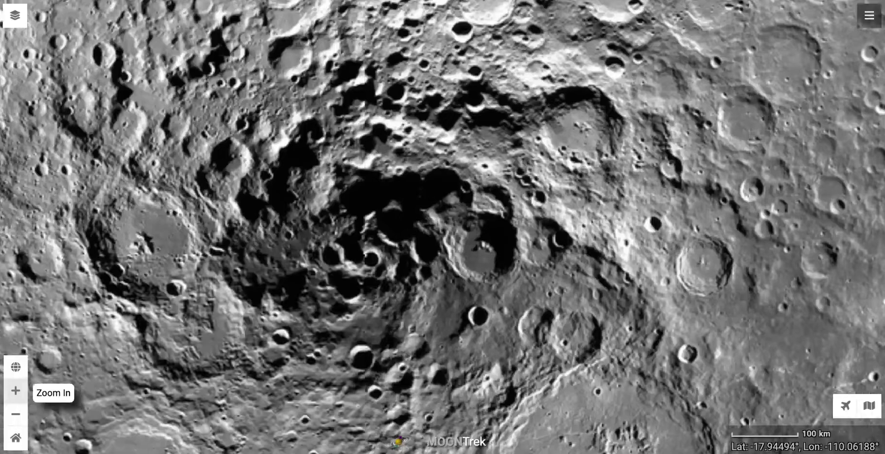
pyautogui.click(16, 390)
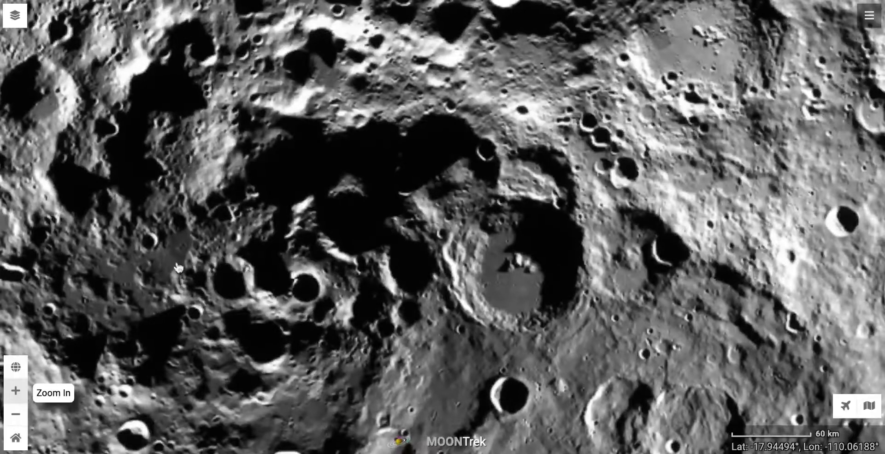
pyautogui.scroll(3, 227, 248)
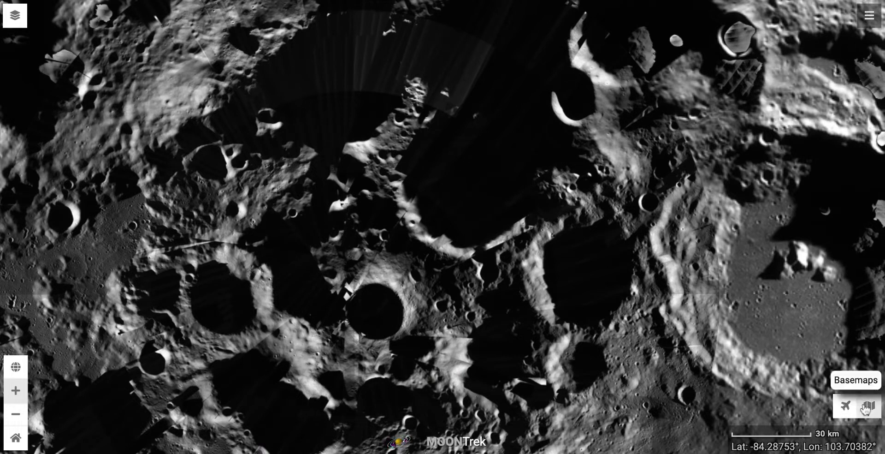
# Open the basemap settings and read the description of the LRO LROC WAC Image Mosaic, S Pole
pyautogui.click(866, 408)
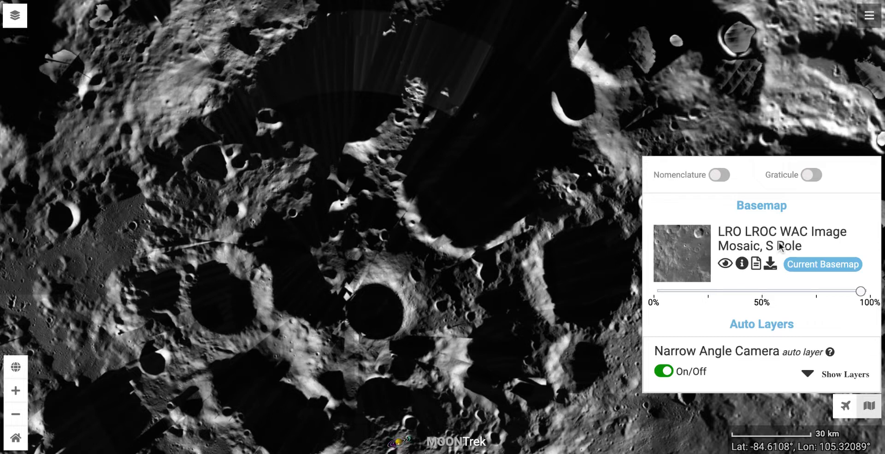
pyautogui.click(742, 263)
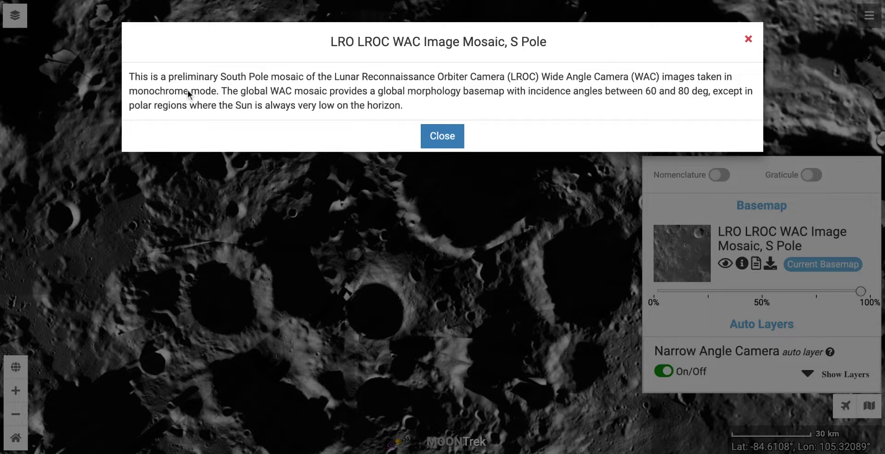
pyautogui.click(442, 136)
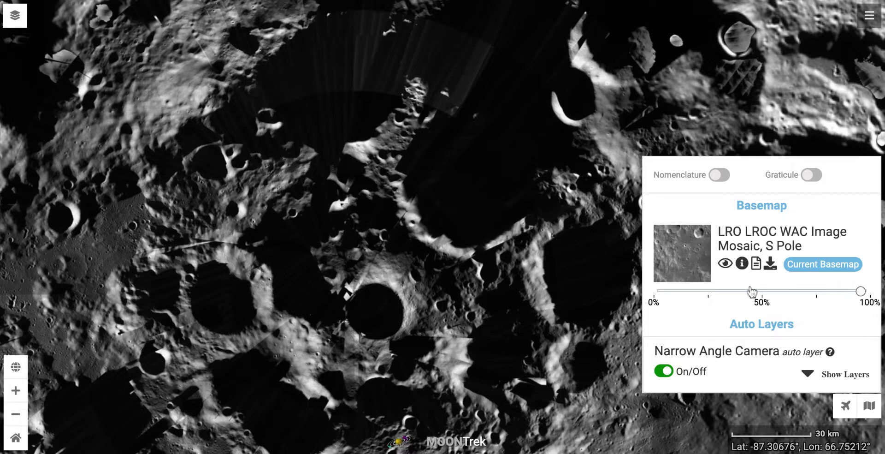
# Hide the current south pole basemap, show it again, and keep its opacity near 100%
pyautogui.click(725, 263)
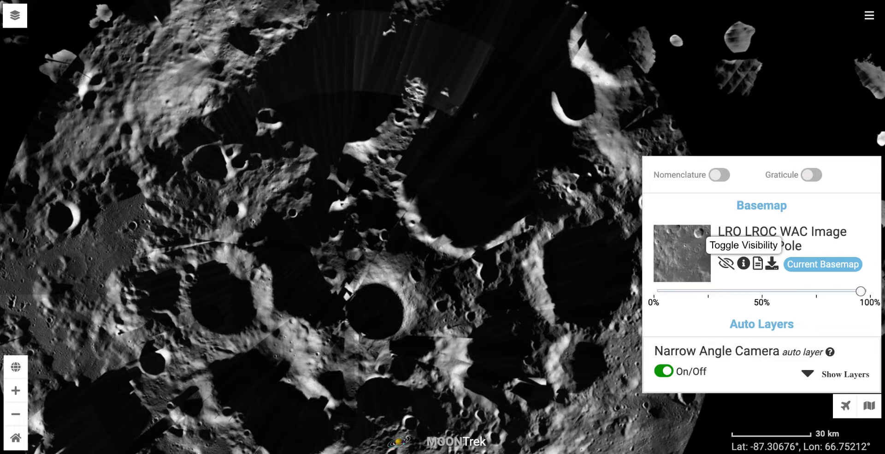
pyautogui.click(725, 264)
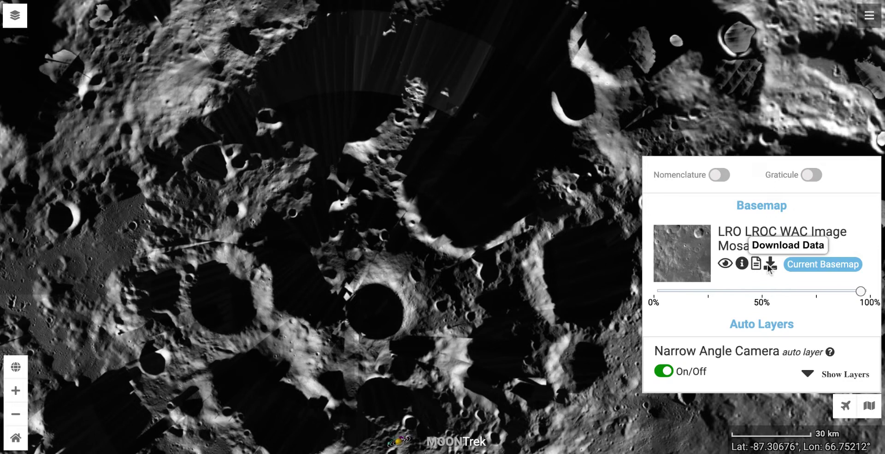
pyautogui.moveTo(860, 290)
pyautogui.mouseDown()
pyautogui.moveTo(701, 291)
pyautogui.moveTo(860, 291)
pyautogui.mouseUp()
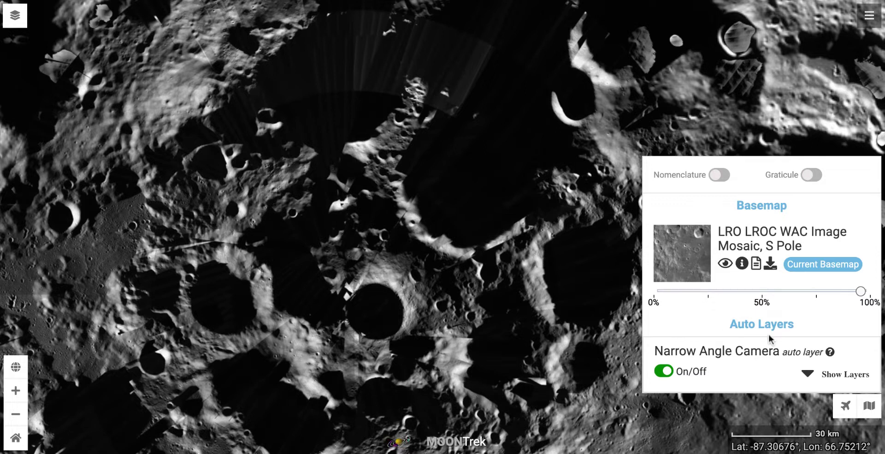
# Expand the Narrow Angle Camera auto layers, compare the map with them off and on, and look through the layer list
pyautogui.click(809, 376)
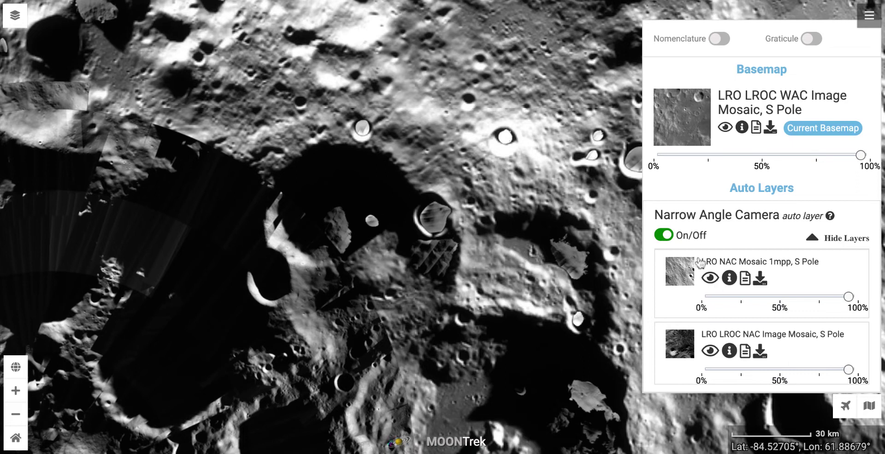
pyautogui.click(664, 235)
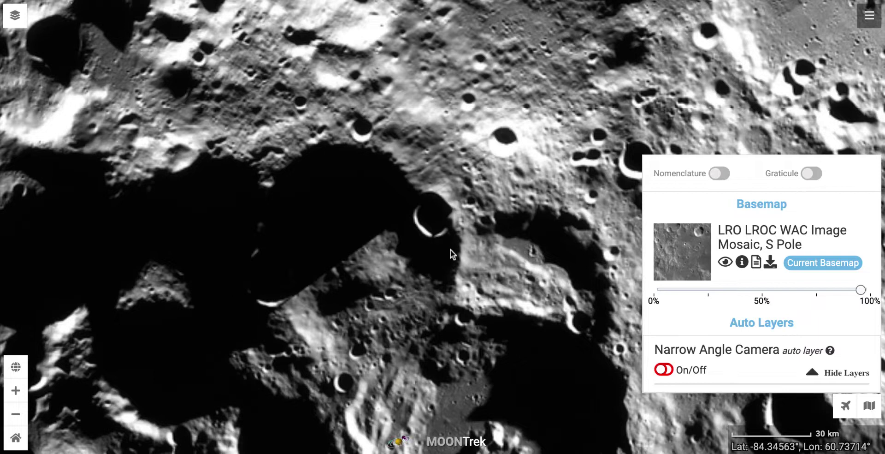
pyautogui.click(662, 369)
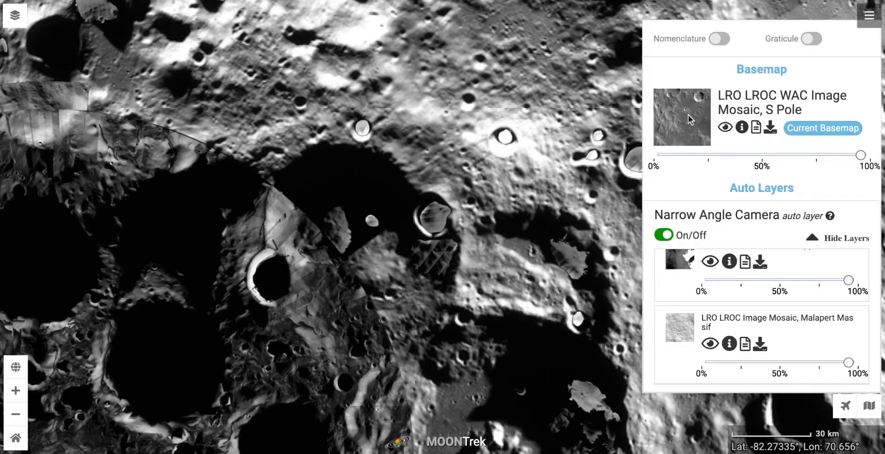
pyautogui.scroll(1, 710, 267)
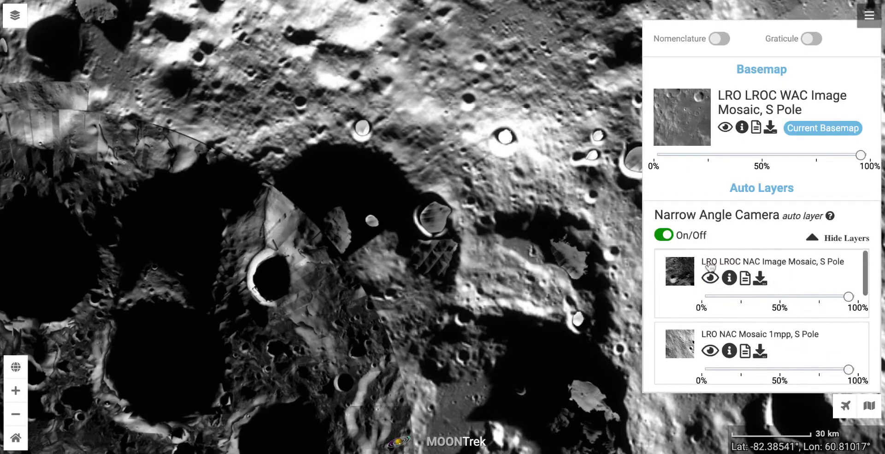
# Turn on the Nomenclature overlay and show the named craters across the wider south polar region
pyautogui.click(715, 42)
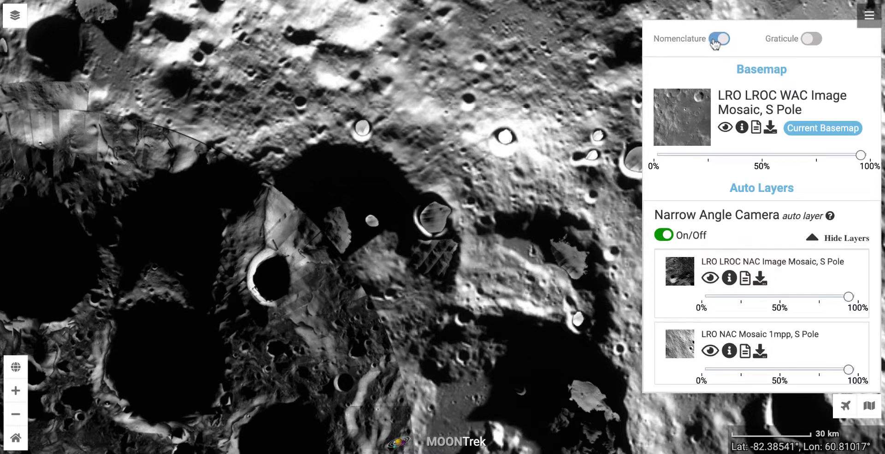
pyautogui.click(450, 112)
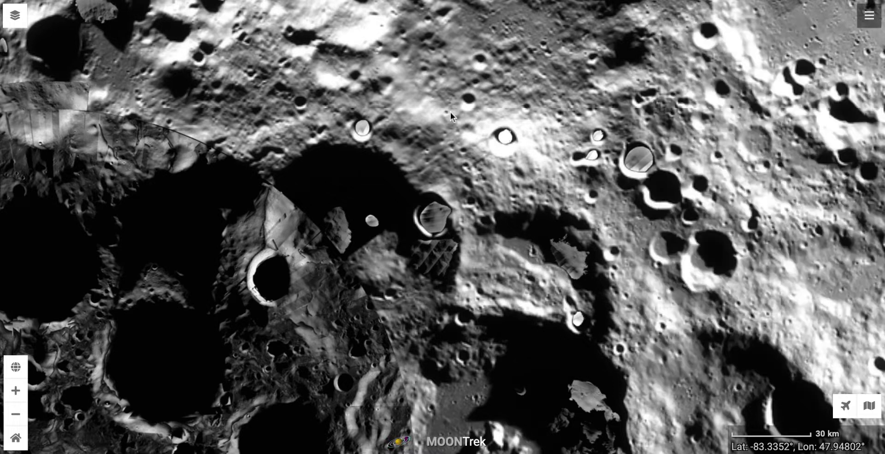
pyautogui.moveTo(214, 414); pyautogui.dragTo(358, 313)
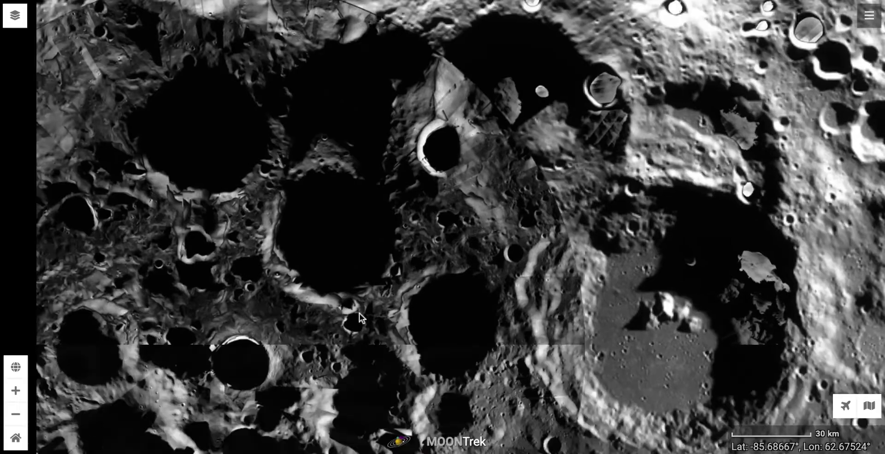
pyautogui.scroll(-5, 405, 292)
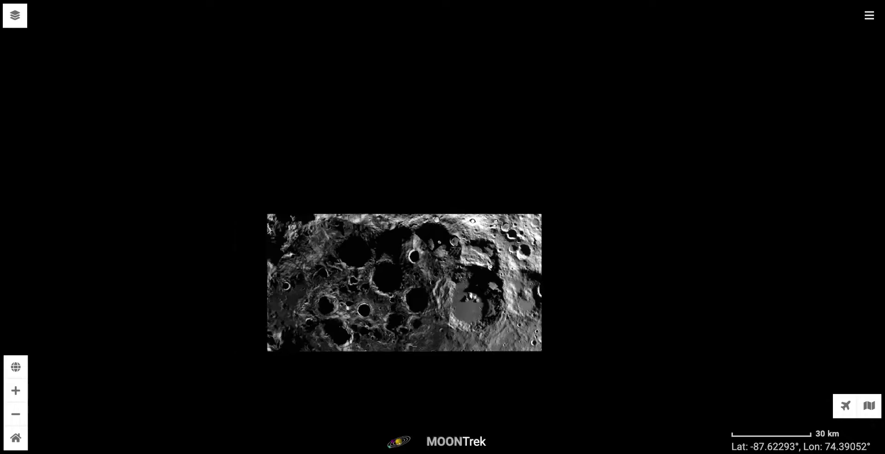
pyautogui.scroll(5, 371, 295)
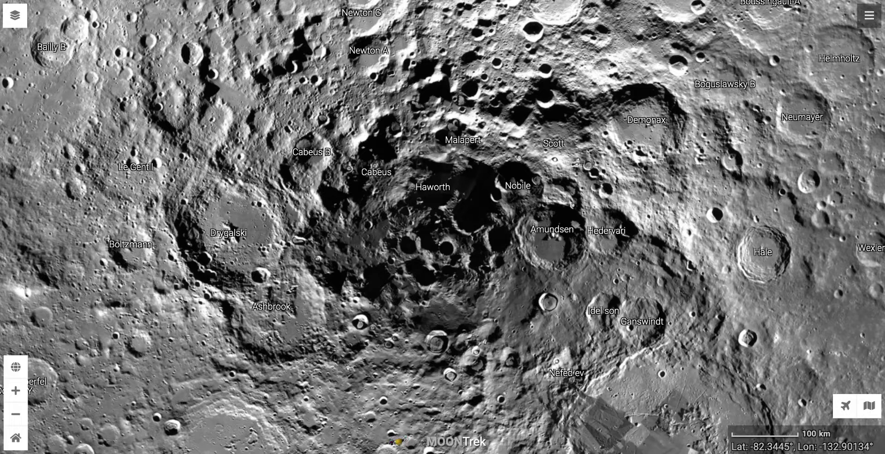
# Open the data product search list for the south pole view and close it again
pyautogui.click(15, 15)
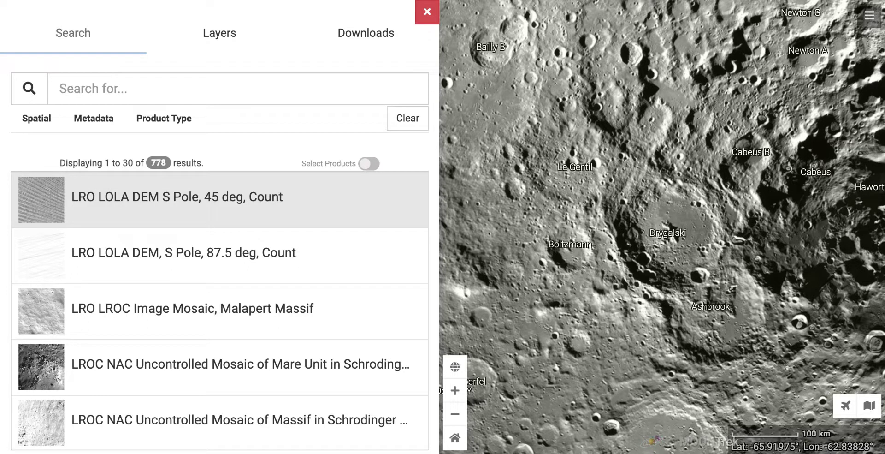
pyautogui.click(425, 16)
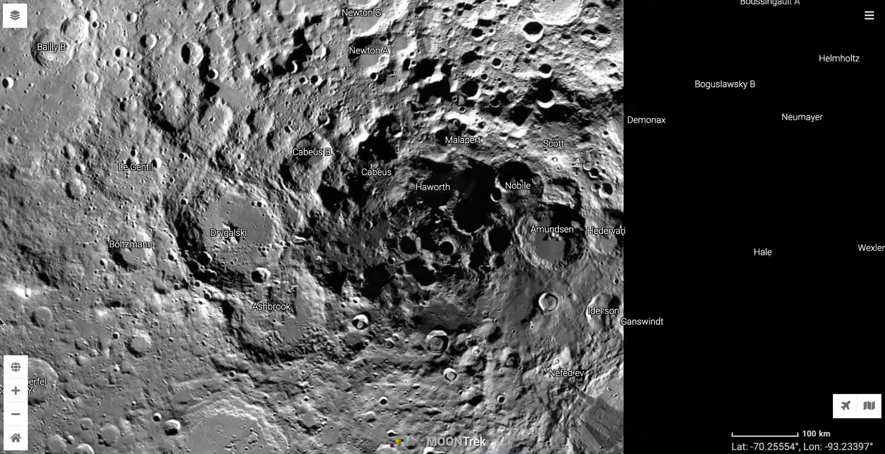
# Switch the projection from the South Pole Map to the Global Map
pyautogui.click(16, 367)
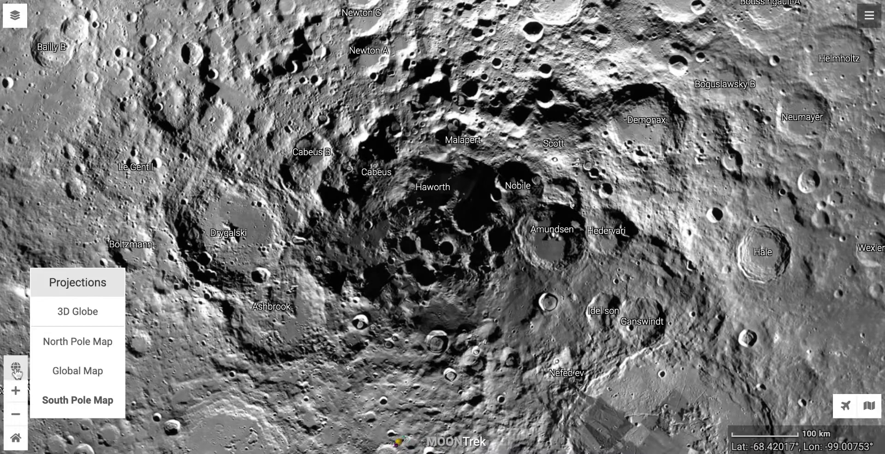
pyautogui.click(65, 380)
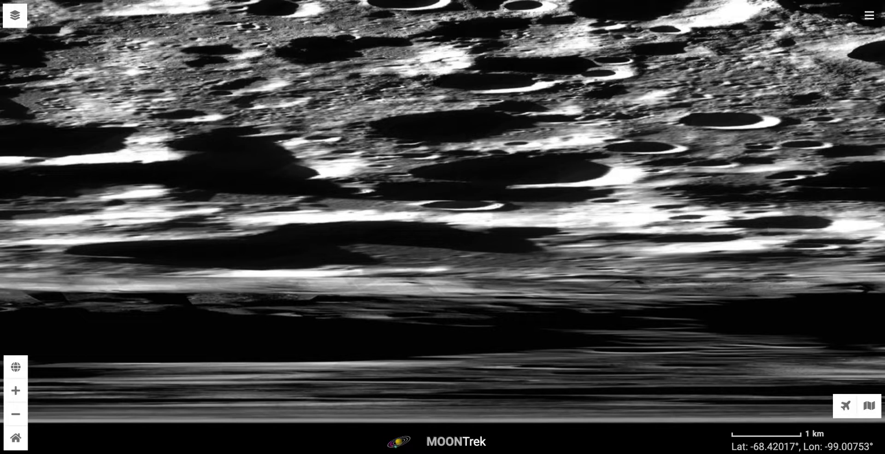
# Reset the global map to its full extent and show the spatial filter options of the data product search
pyautogui.click(17, 438)
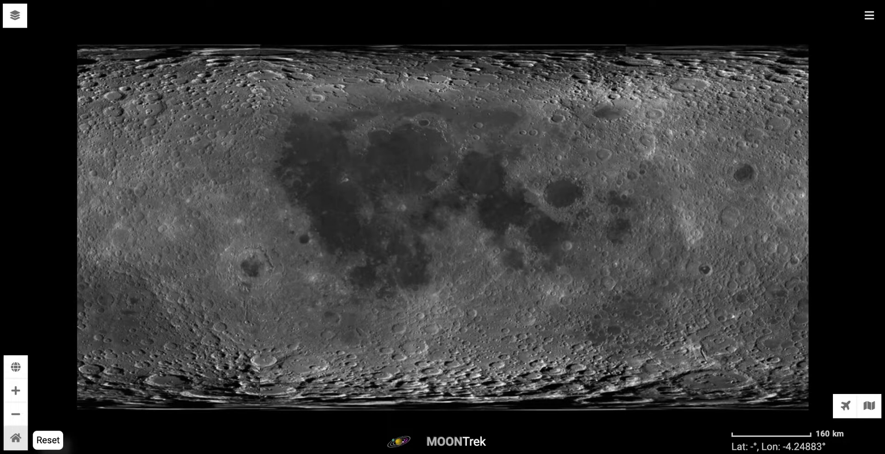
pyautogui.click(15, 17)
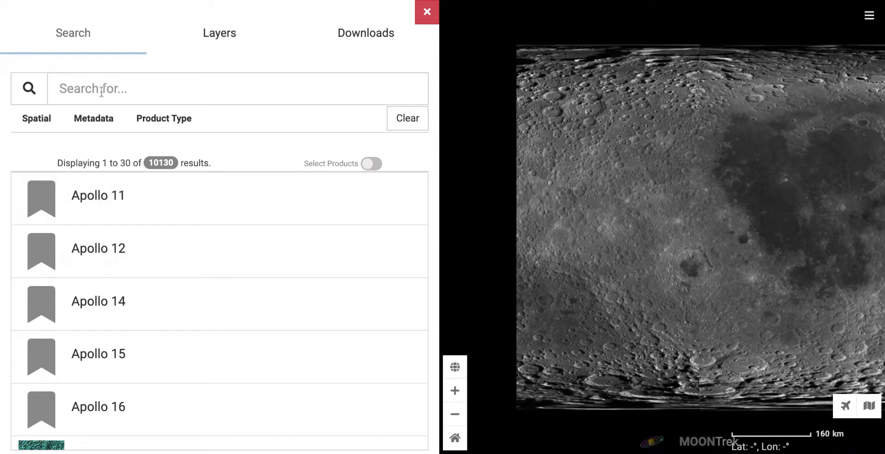
pyautogui.click(144, 118)
pyautogui.click(145, 117)
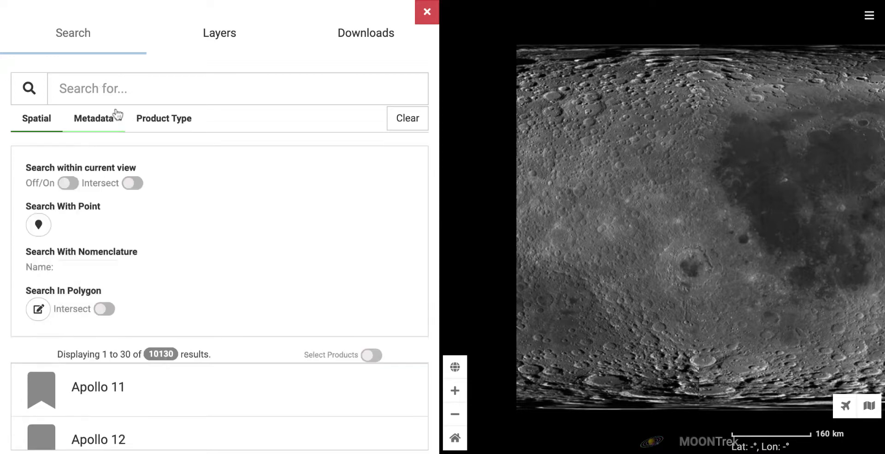
# Open the Apollo 11 bookmark, fly to its landing area and add it to the map
pyautogui.click(82, 409)
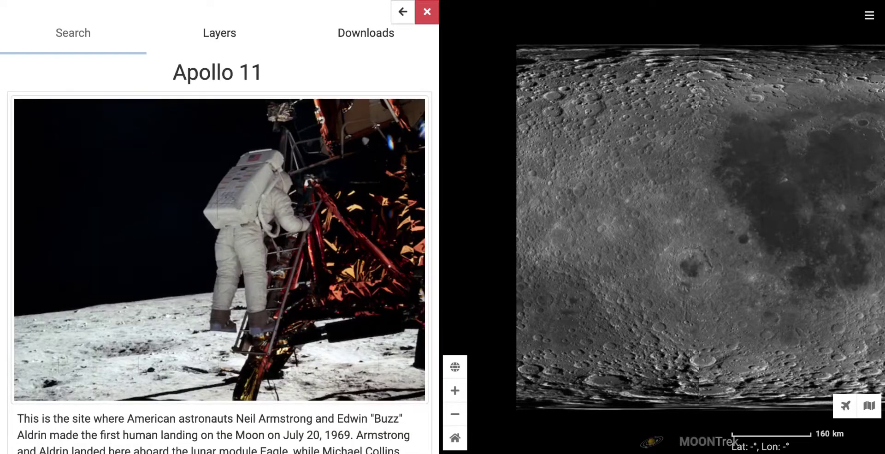
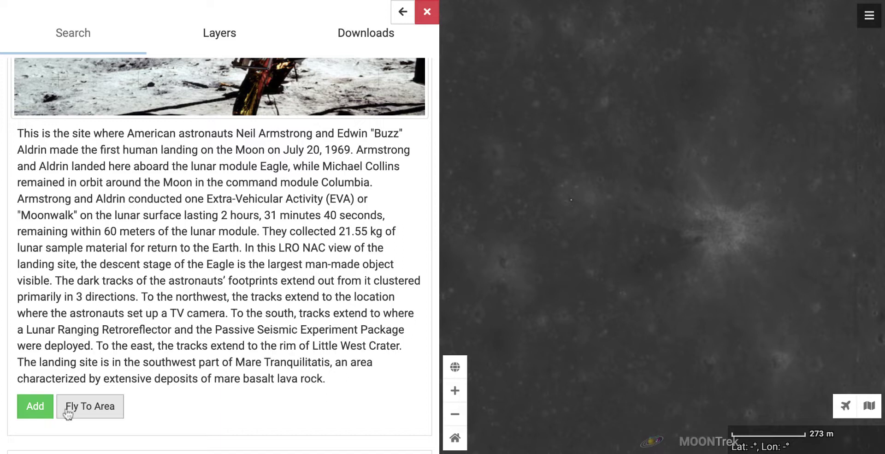
pyautogui.click(40, 414)
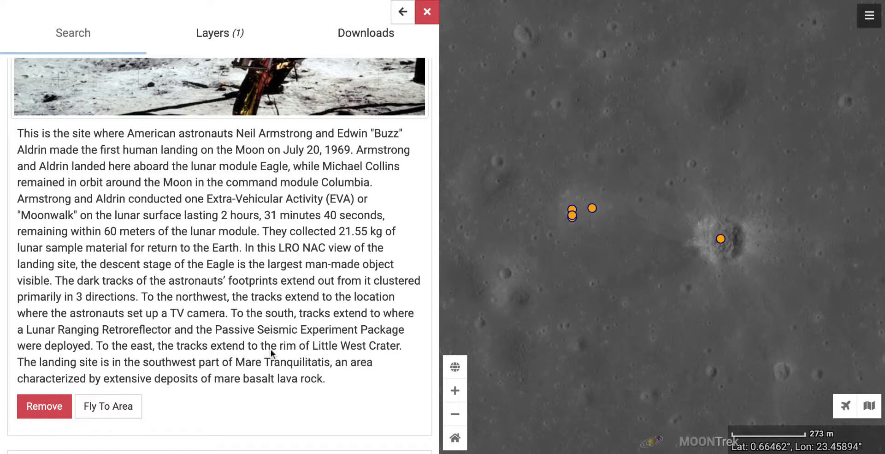
# Open the Lunar Module Descent Stage point of interest on the map, read its description and close it
pyautogui.scroll(-4, 271, 352)
pyautogui.scroll(-2, 194, 322)
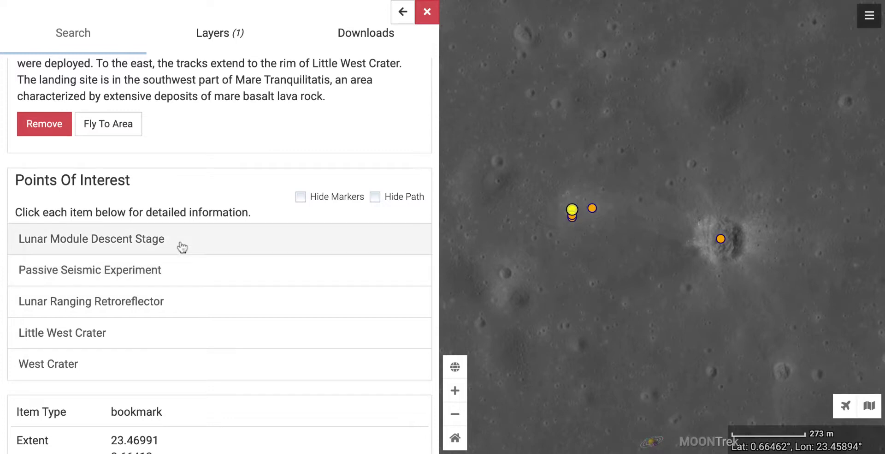
pyautogui.click(166, 248)
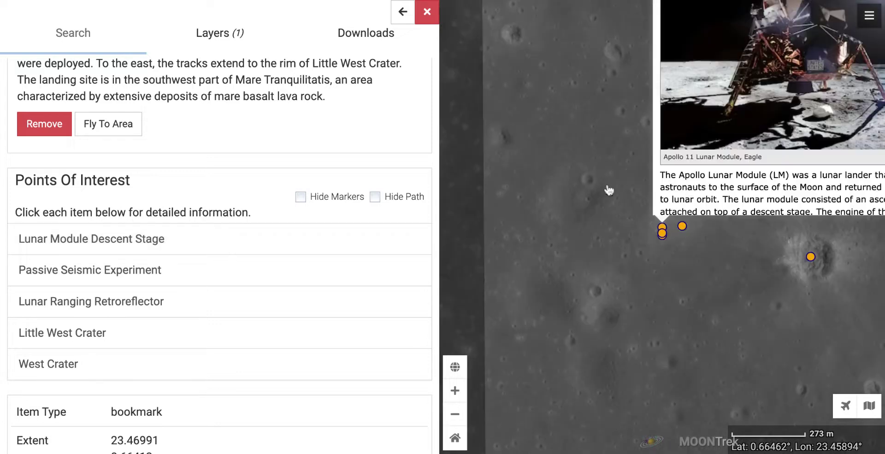
pyautogui.click(426, 13)
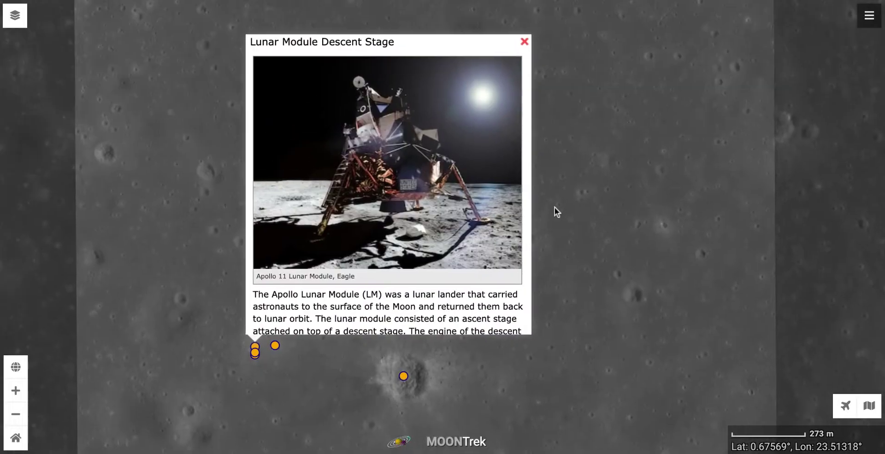
pyautogui.scroll(-2, 444, 304)
pyautogui.scroll(-3, 444, 304)
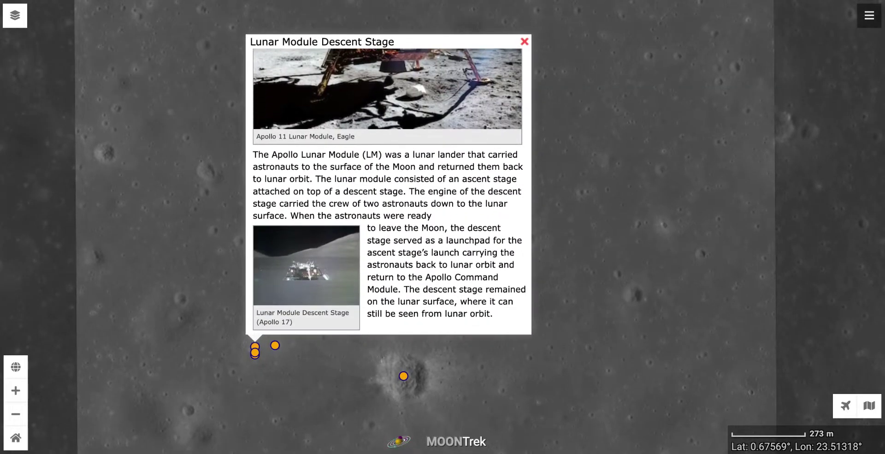
pyautogui.scroll(1, 391, 191)
pyautogui.scroll(2, 391, 191)
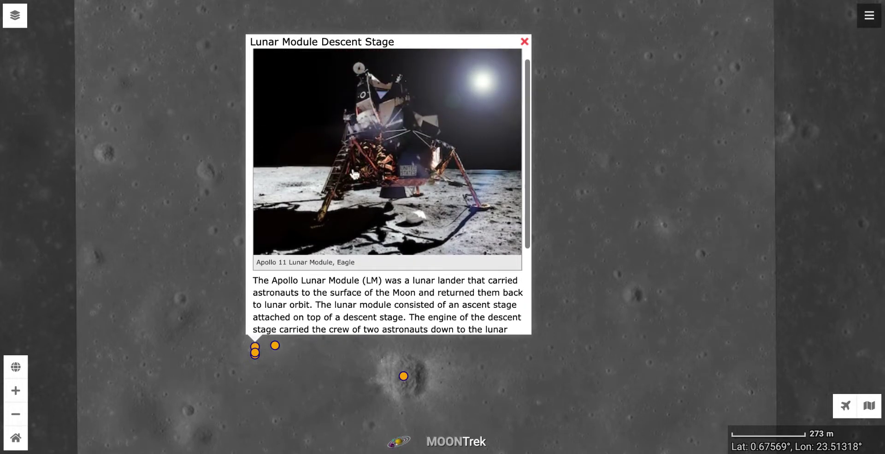
pyautogui.scroll(1, 387, 313)
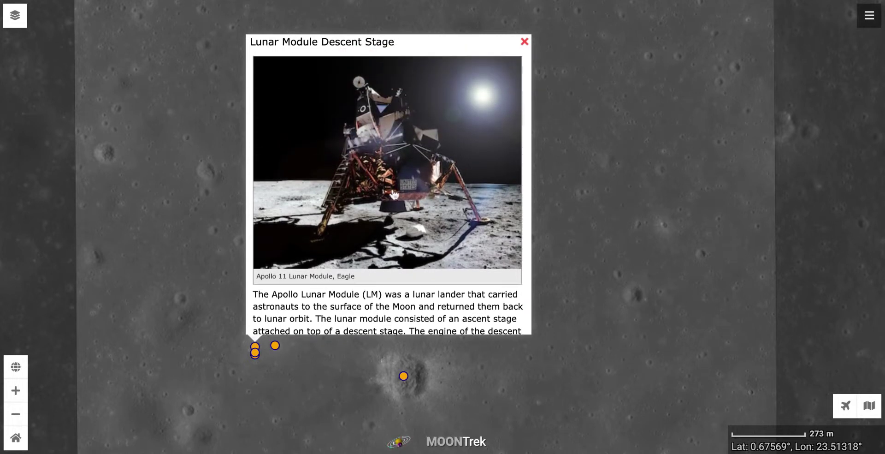
pyautogui.scroll(-3, 394, 194)
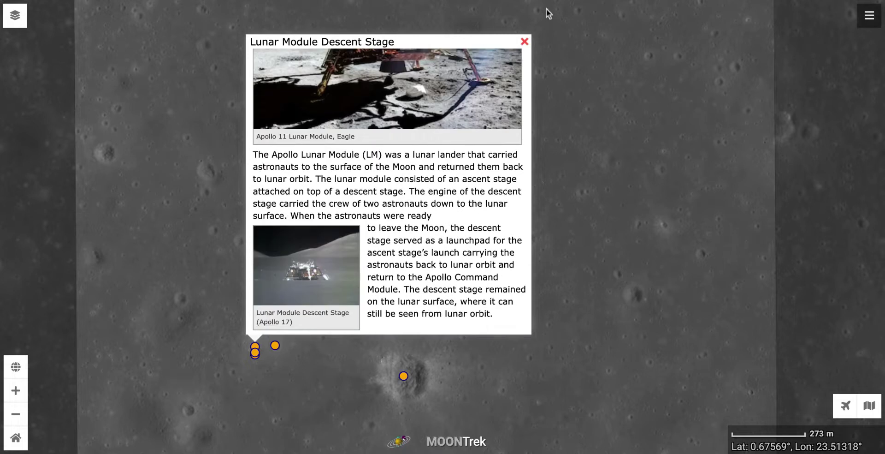
pyautogui.click(524, 42)
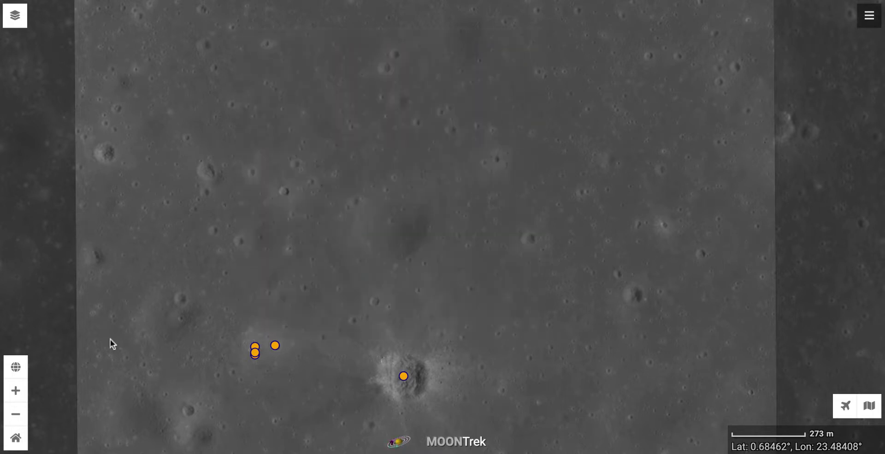
# Reset the view to the whole Moon and switch the projection to the South Pole Map
pyautogui.click(16, 437)
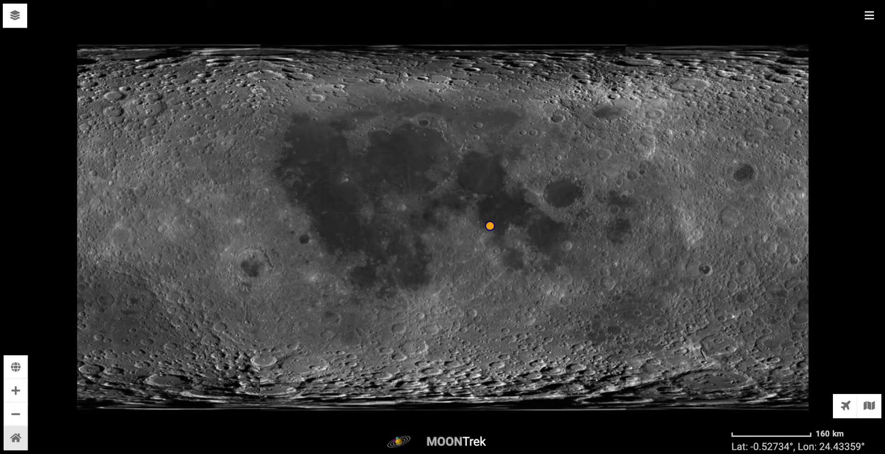
pyautogui.click(16, 366)
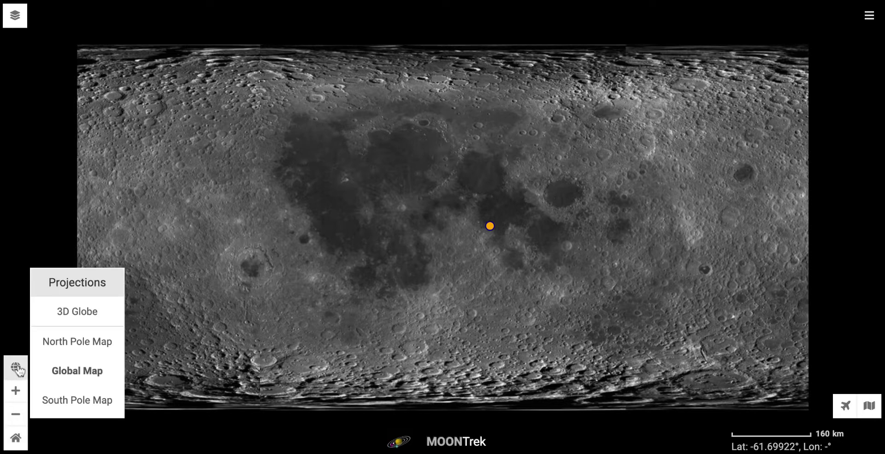
pyautogui.click(60, 400)
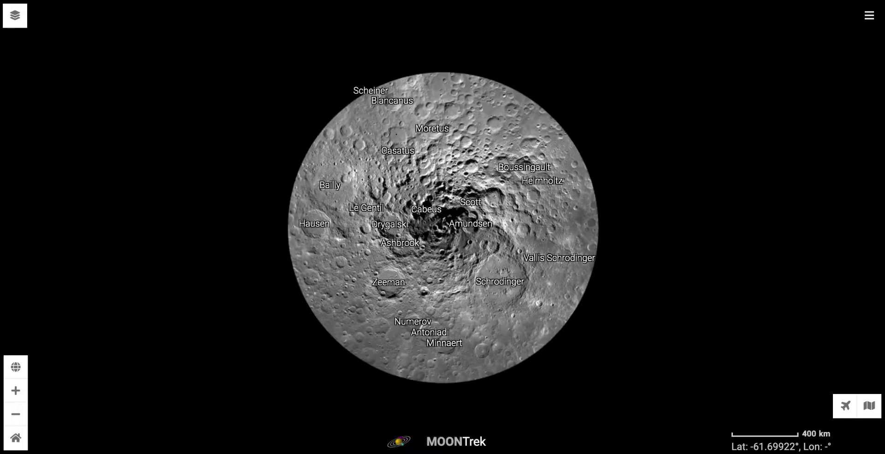
# Search the south pole products for M3, add the M3 Ice Exposures, South Polar layer and view it near the pole
pyautogui.click(15, 15)
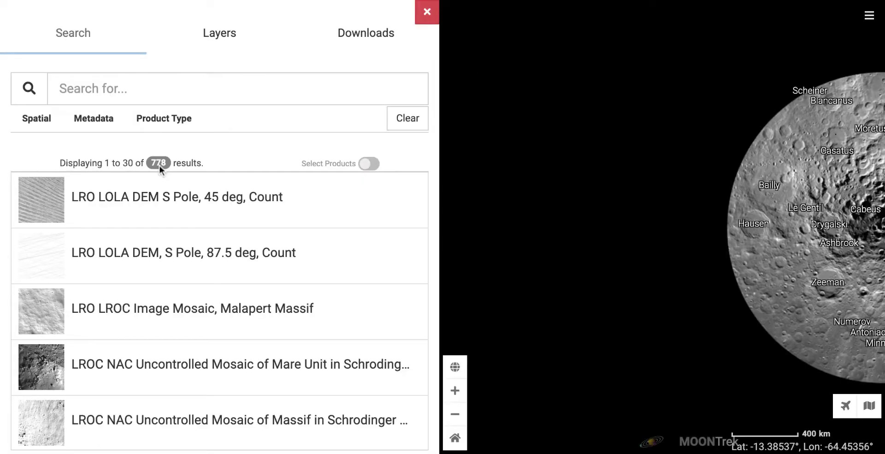
pyautogui.scroll(-1, 145, 236)
pyautogui.click(92, 91)
pyautogui.write('M3')
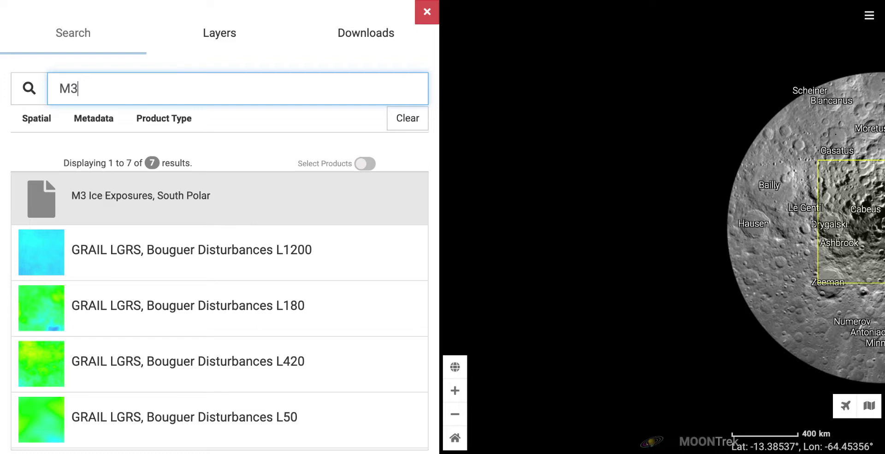
pyautogui.click(186, 201)
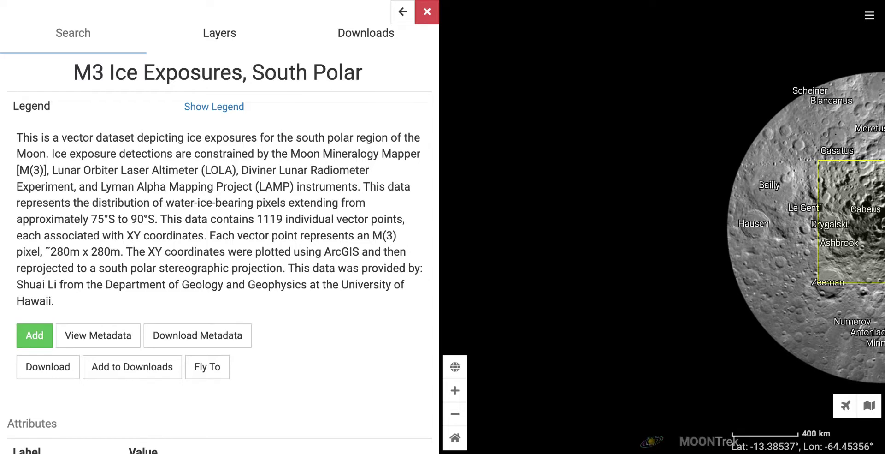
pyautogui.scroll(-2, 292, 79)
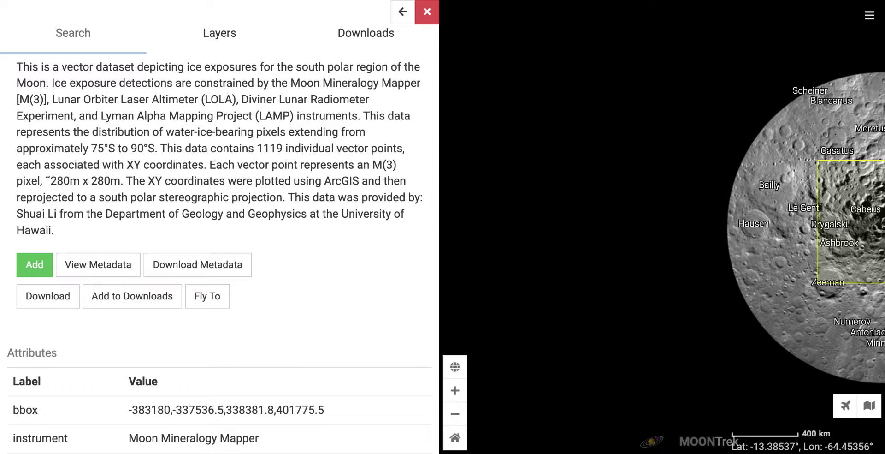
pyautogui.click(37, 266)
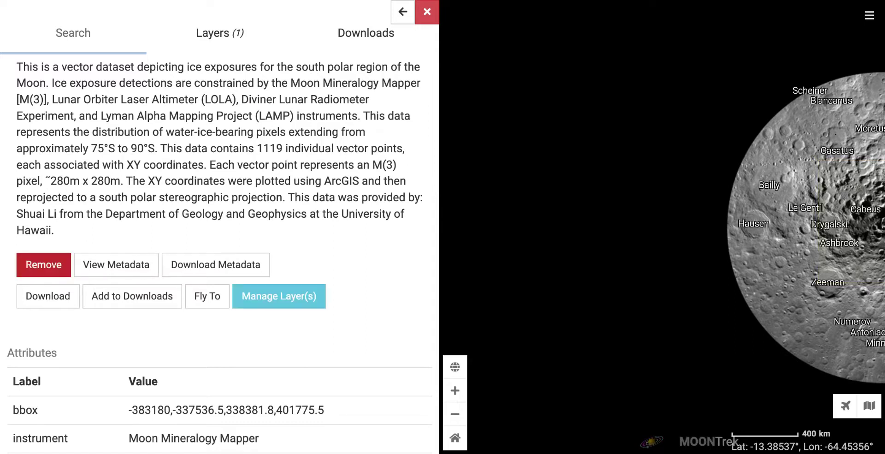
pyautogui.click(427, 13)
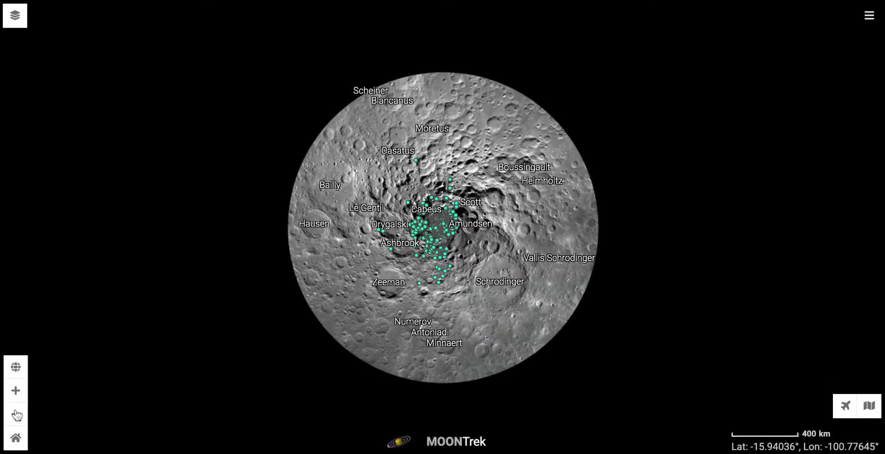
pyautogui.click(17, 391)
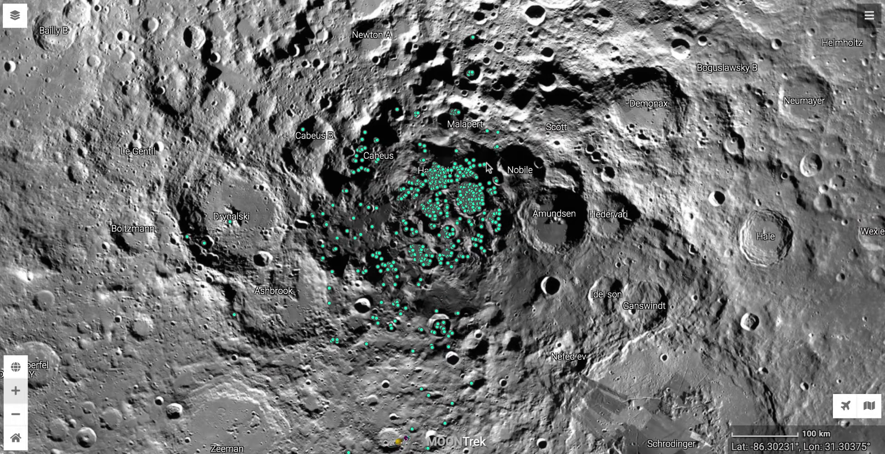
# Search the products for "Perman" and add the Permanently Shadowed Regions (PSRs), S Pole layer to the map
pyautogui.click(15, 15)
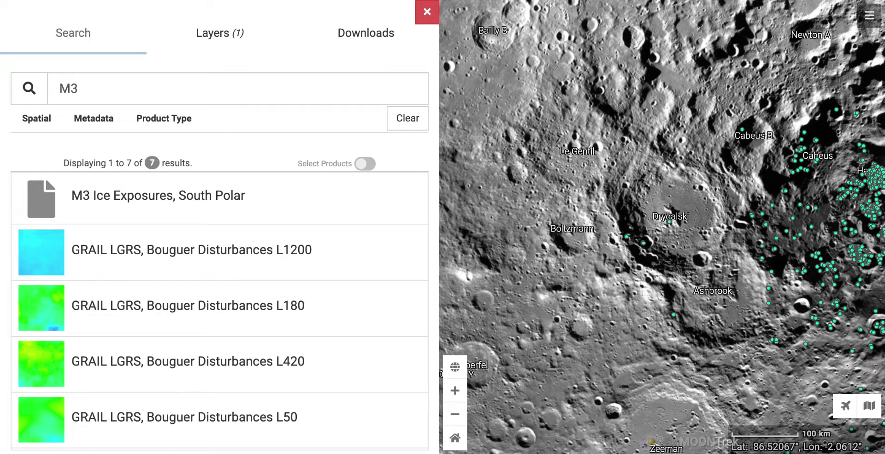
pyautogui.click(69, 89)
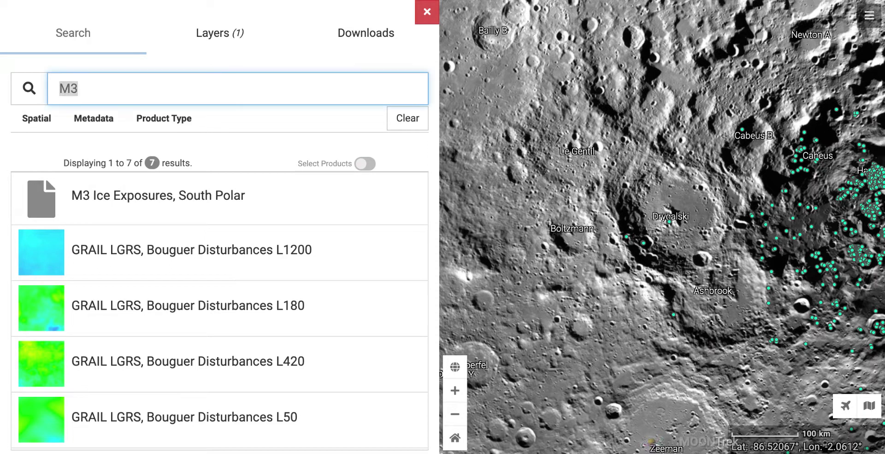
pyautogui.write('Per')
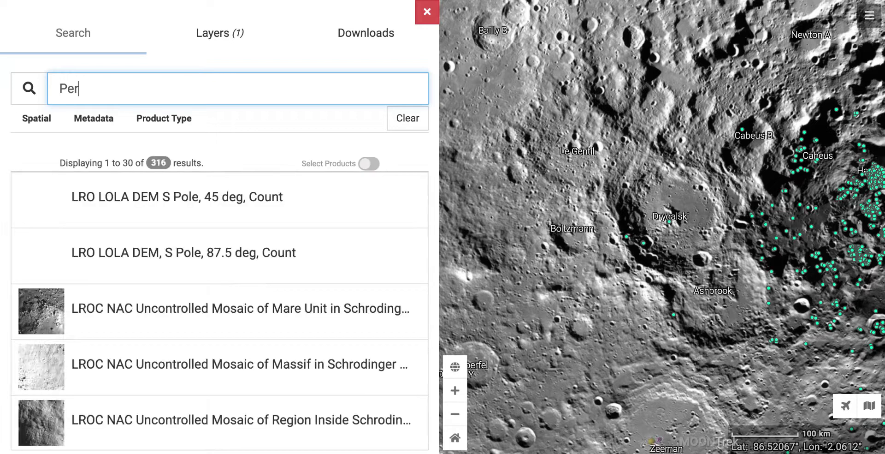
pyautogui.write('man')
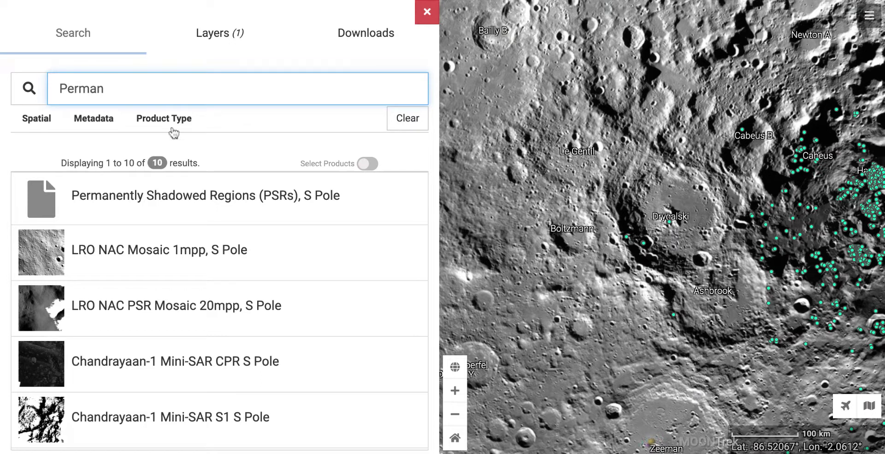
pyautogui.click(164, 199)
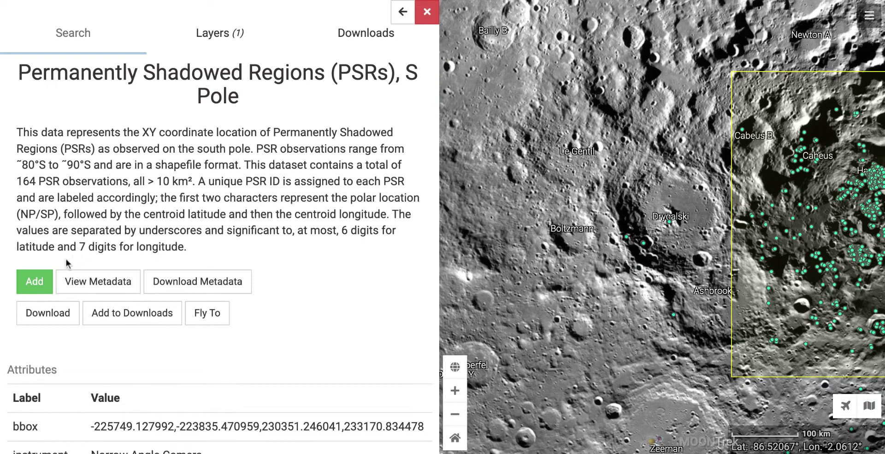
pyautogui.click(39, 279)
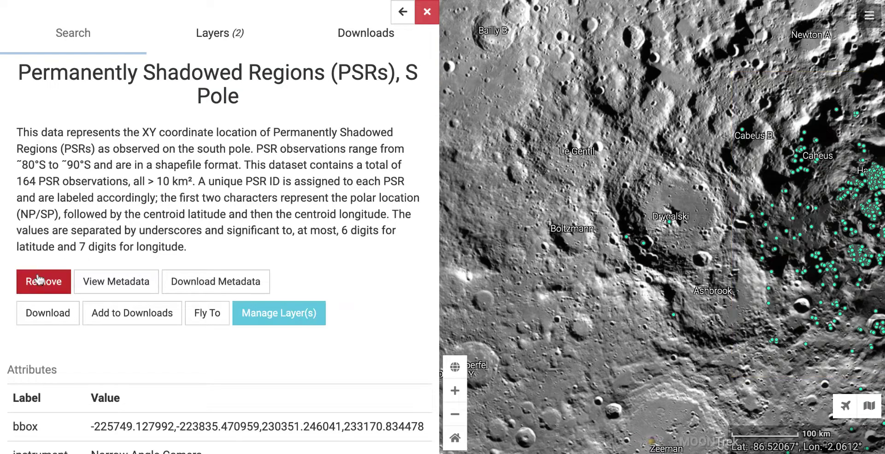
pyautogui.click(426, 12)
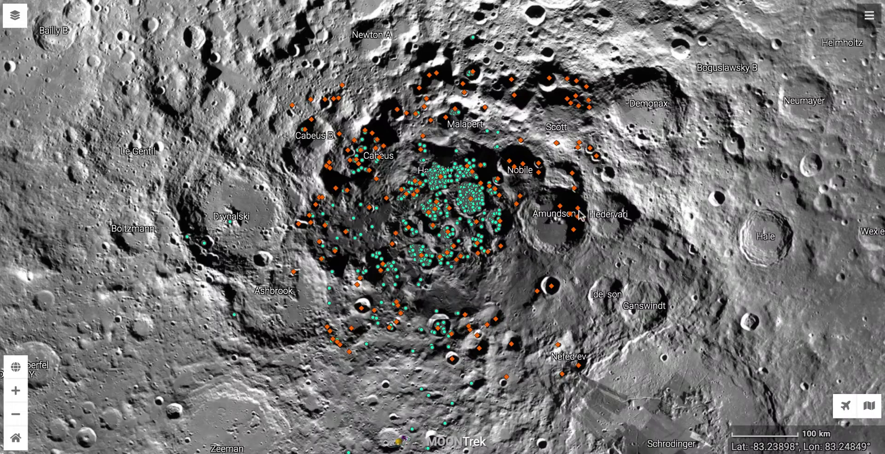
pyautogui.click(580, 214)
# Search the south pole products for "Slope" and look through the list of slope data products
pyautogui.click(65, 37)
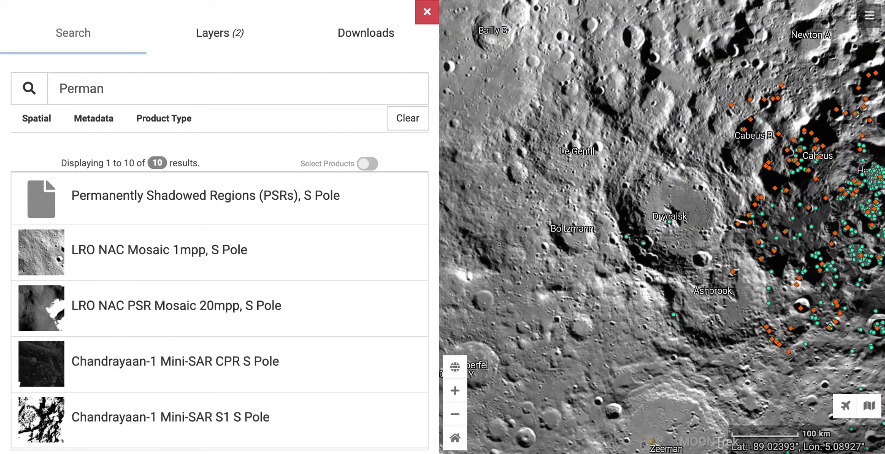
pyautogui.doubleClick(167, 86)
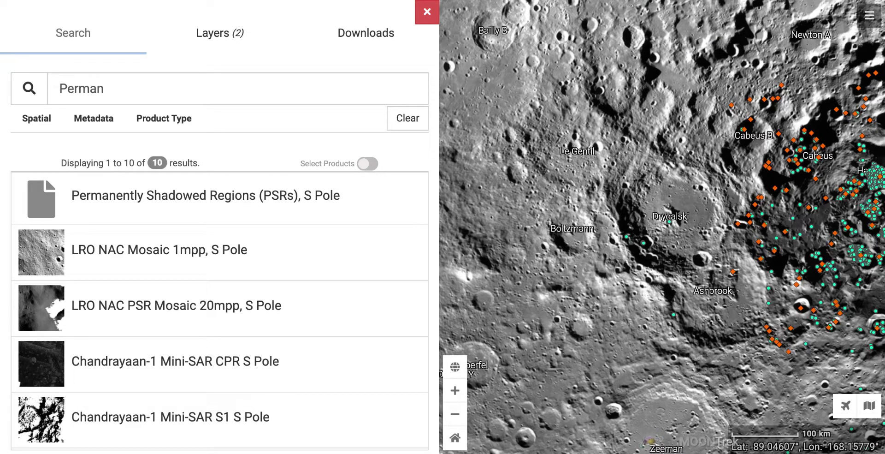
pyautogui.doubleClick(81, 89)
pyautogui.write('Slope')
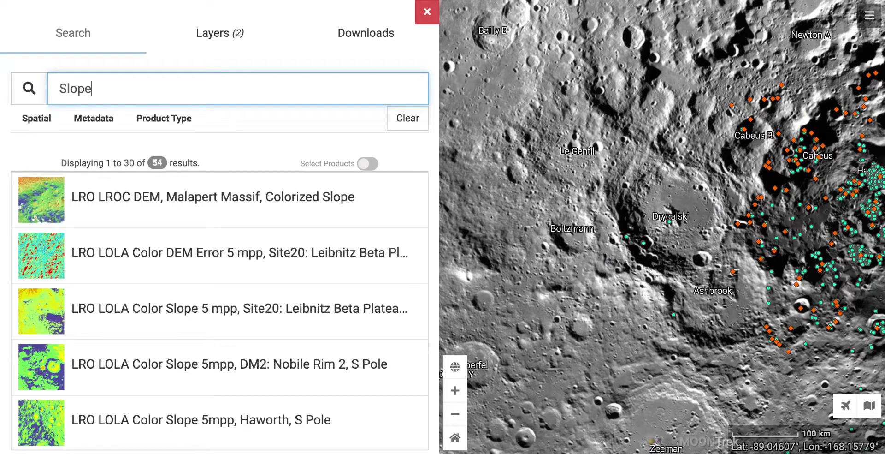
pyautogui.scroll(-2, 144, 292)
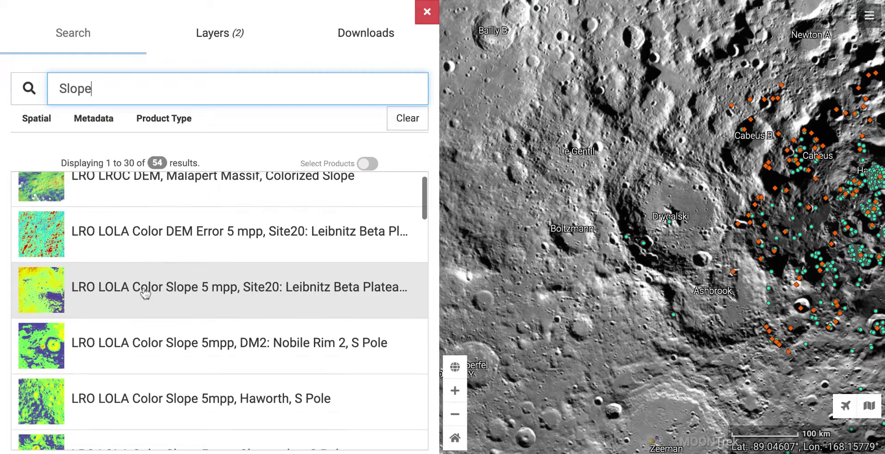
pyautogui.scroll(-3, 144, 292)
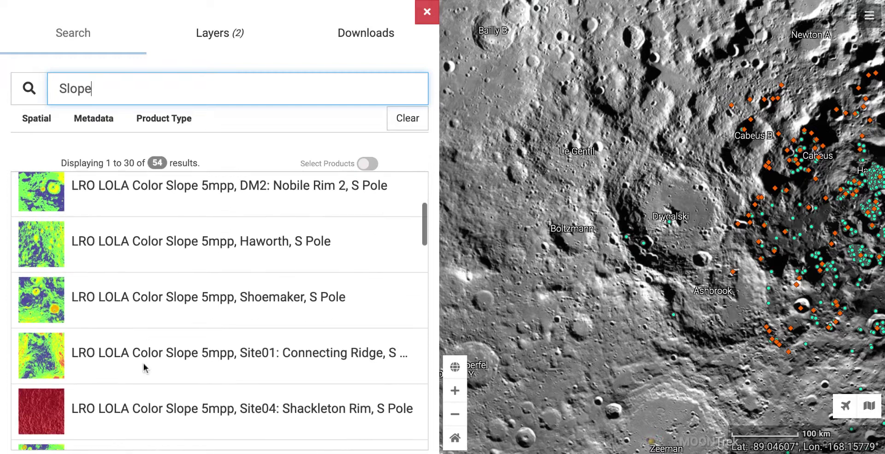
pyautogui.scroll(-4, 144, 367)
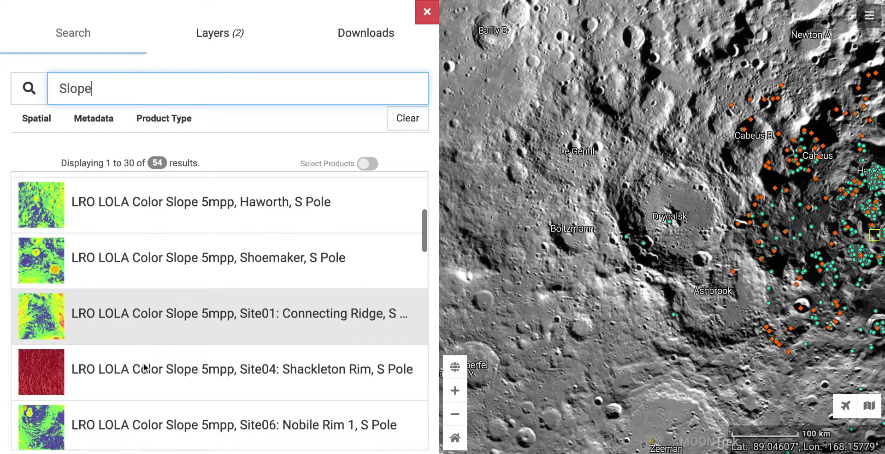
pyautogui.scroll(-8, 144, 368)
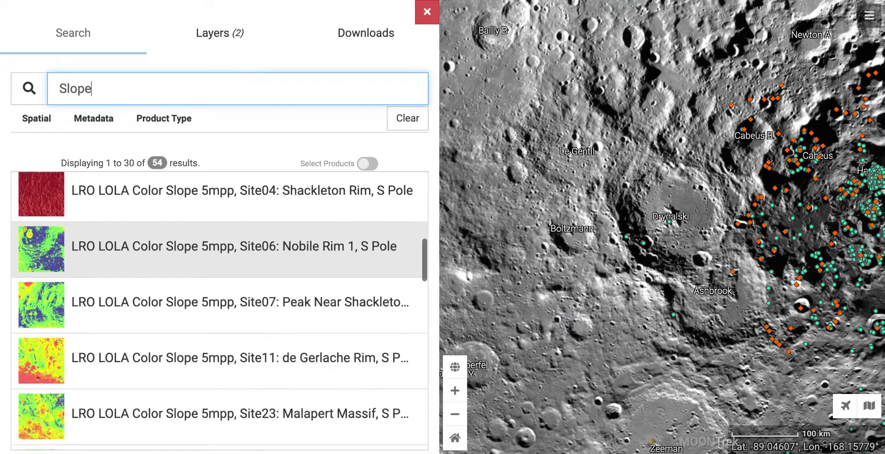
pyautogui.scroll(-3, 144, 367)
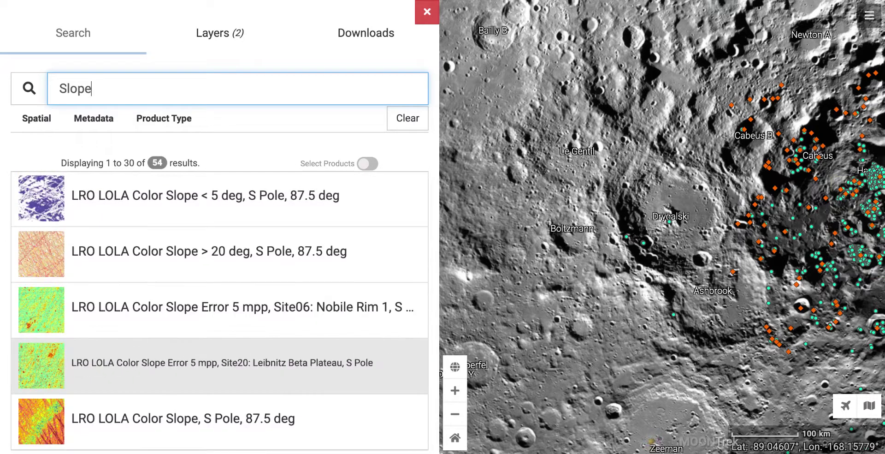
pyautogui.scroll(-7, 145, 367)
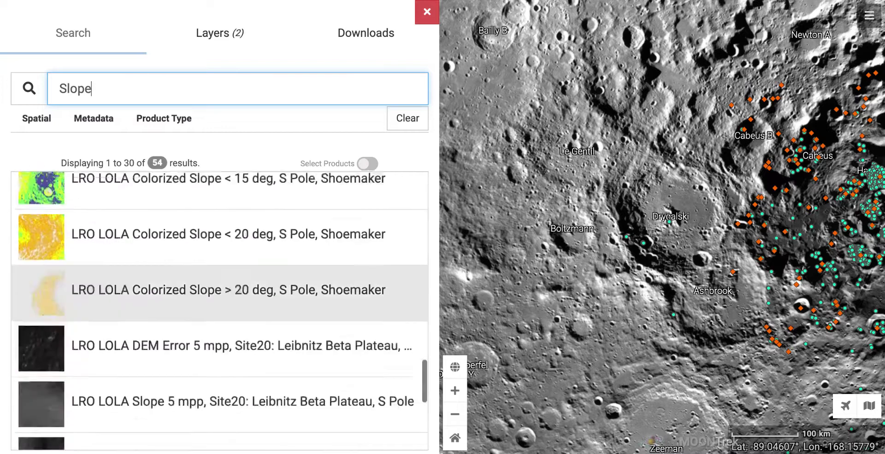
pyautogui.scroll(-6, 219, 310)
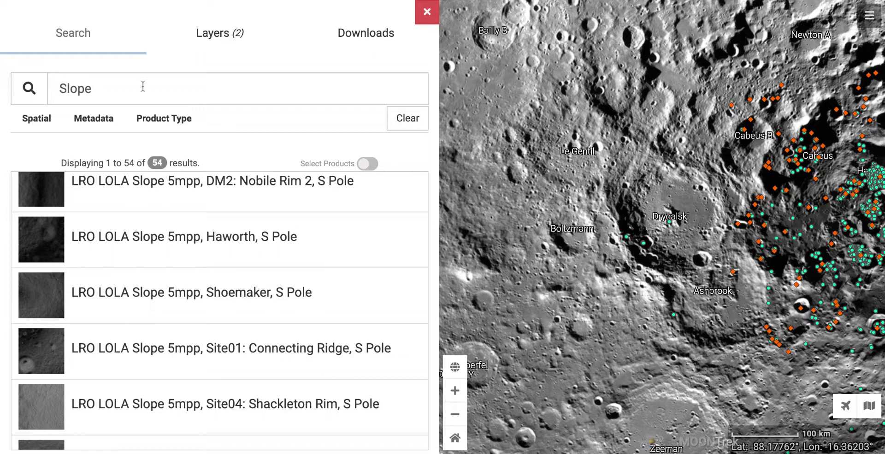
# Refine the product search to "Slope Southpole" and add the LOLA Slope Southpole 120m, Colorized layer to the map
pyautogui.click(113, 90)
pyautogui.write('South')
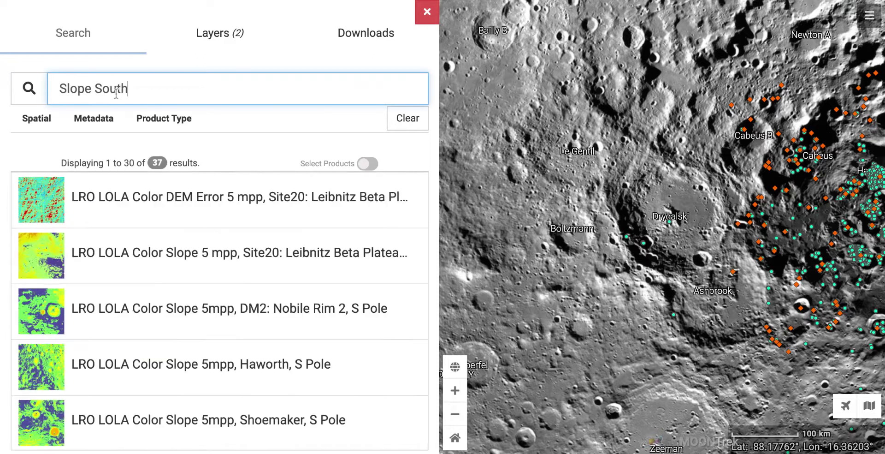
pyautogui.write('pole')
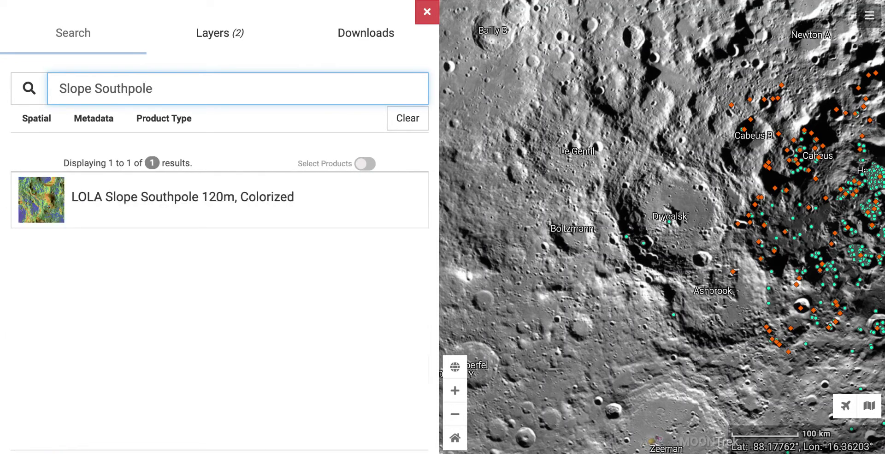
pyautogui.click(99, 201)
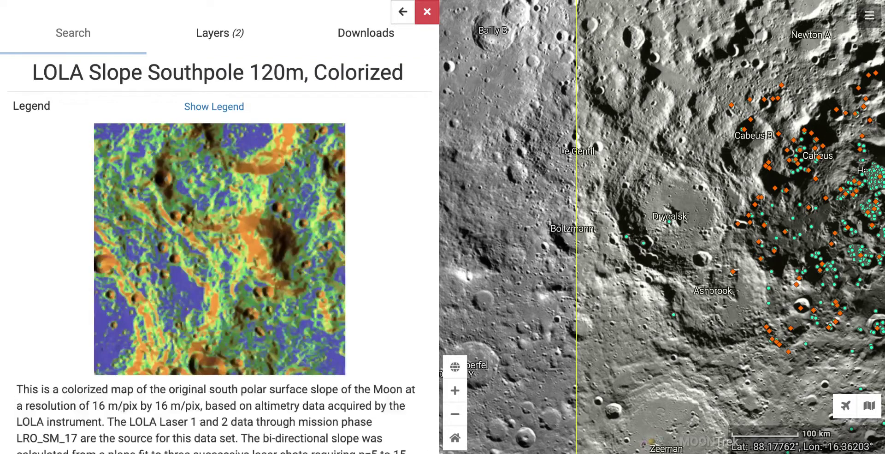
pyautogui.scroll(-4, 38, 355)
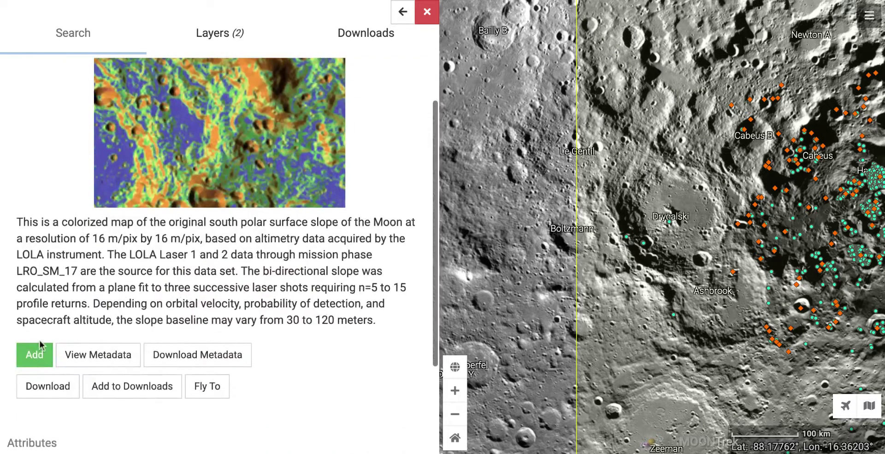
pyautogui.click(36, 356)
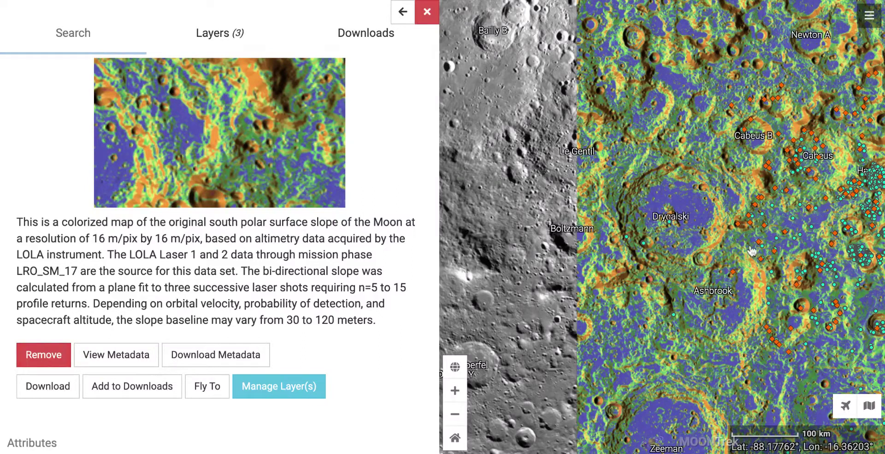
# Show the slope layer's legend, then view the whole overlay on the map with the Amundsen Crater information popup closed
pyautogui.scroll(4, 304, 189)
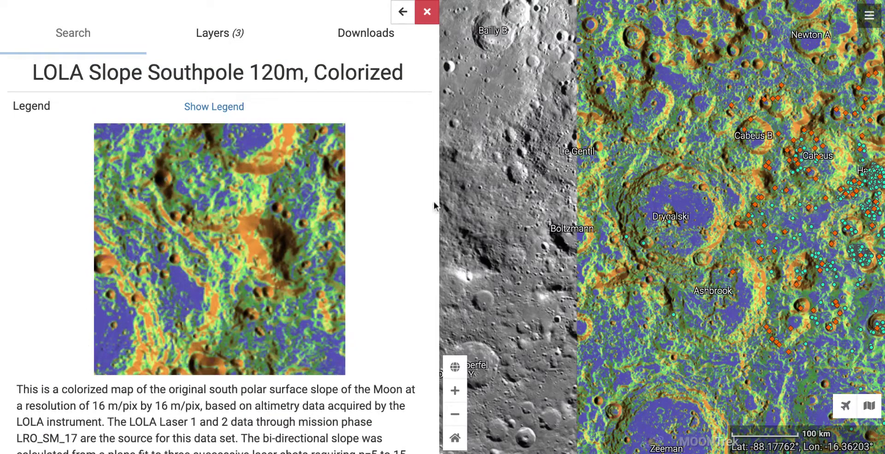
pyautogui.click(212, 109)
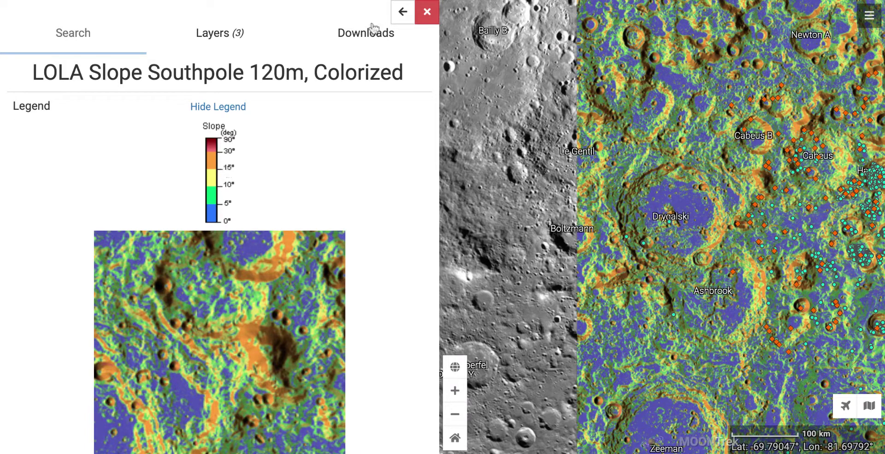
pyautogui.click(389, 29)
pyautogui.click(426, 12)
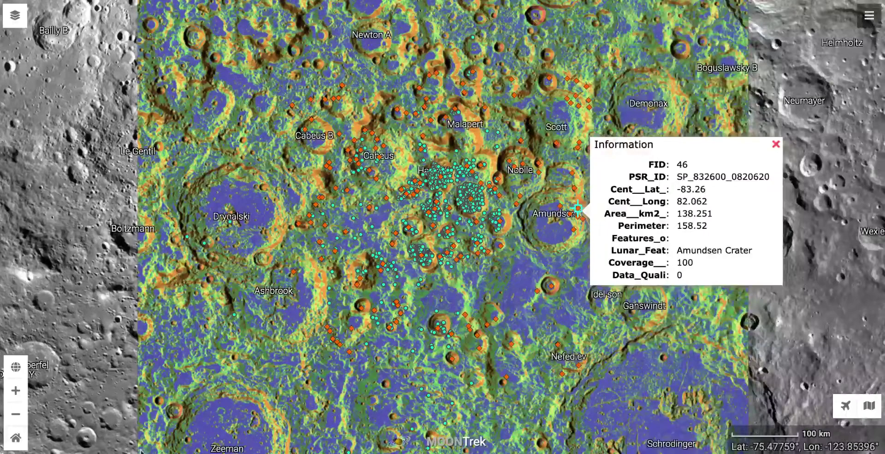
pyautogui.click(16, 414)
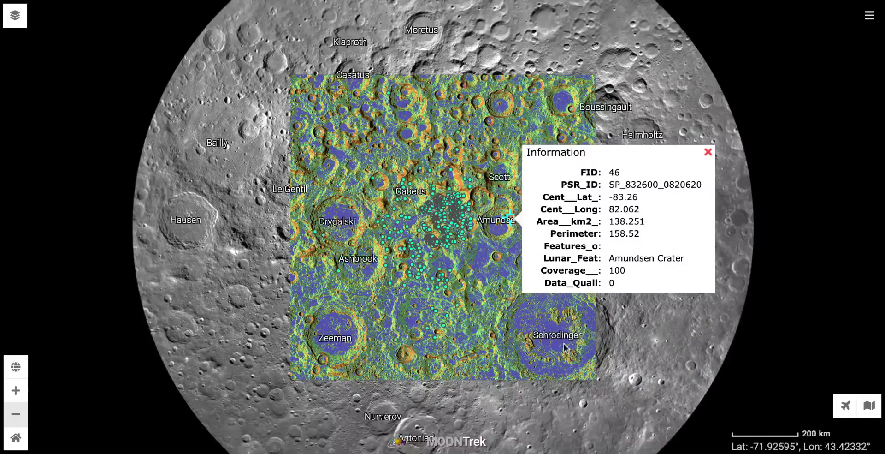
pyautogui.click(708, 152)
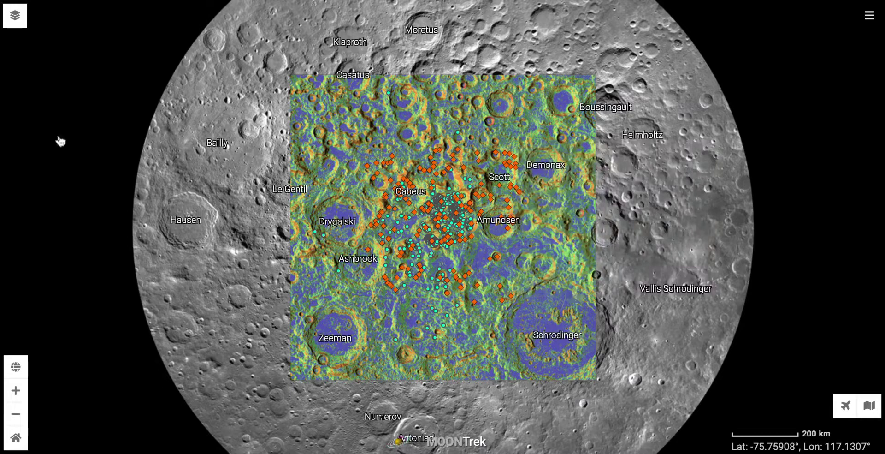
# Search the south pole products for "LOLA DEM Hillshade"
pyautogui.click(14, 18)
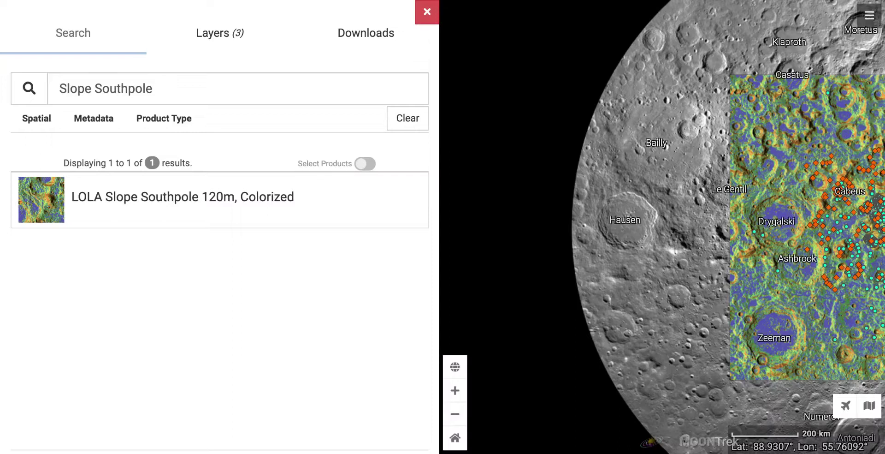
pyautogui.moveTo(59, 88); pyautogui.dragTo(153, 88)
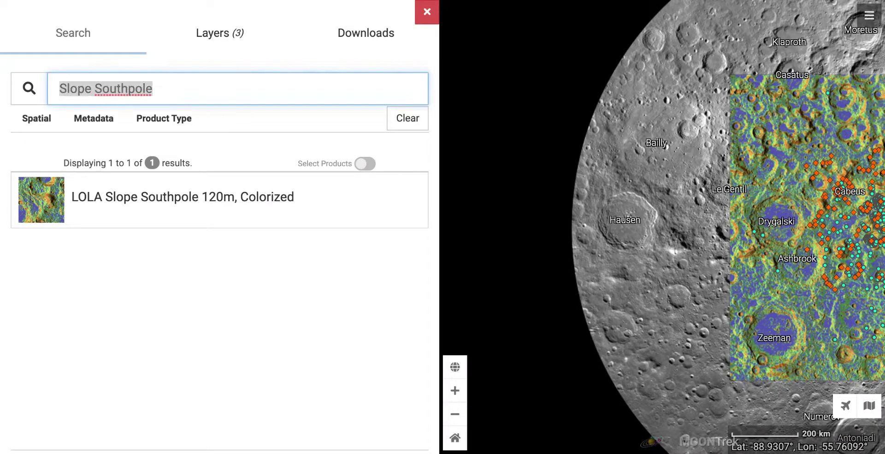
pyautogui.write('LO')
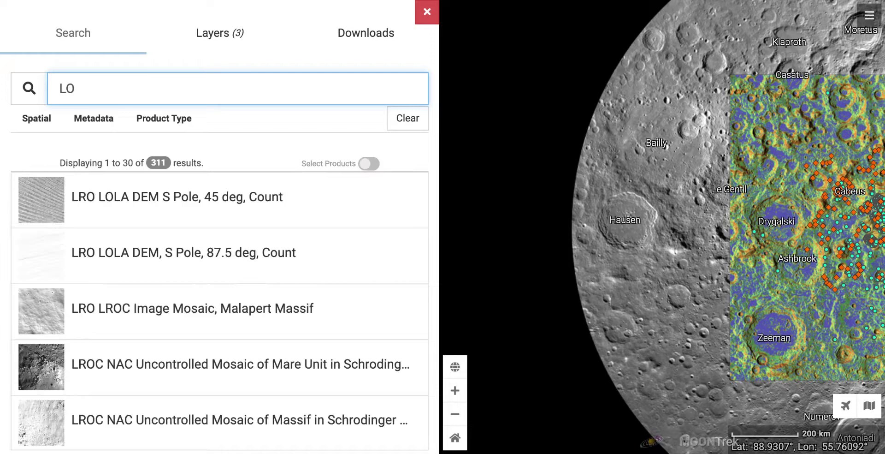
pyautogui.write('LE')
pyautogui.press('BackSpace')
pyautogui.write('A DEM H')
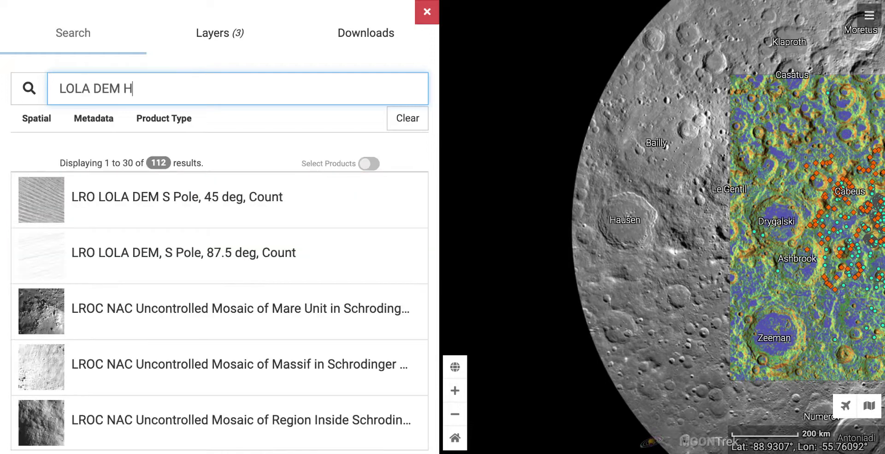
pyautogui.write('ills')
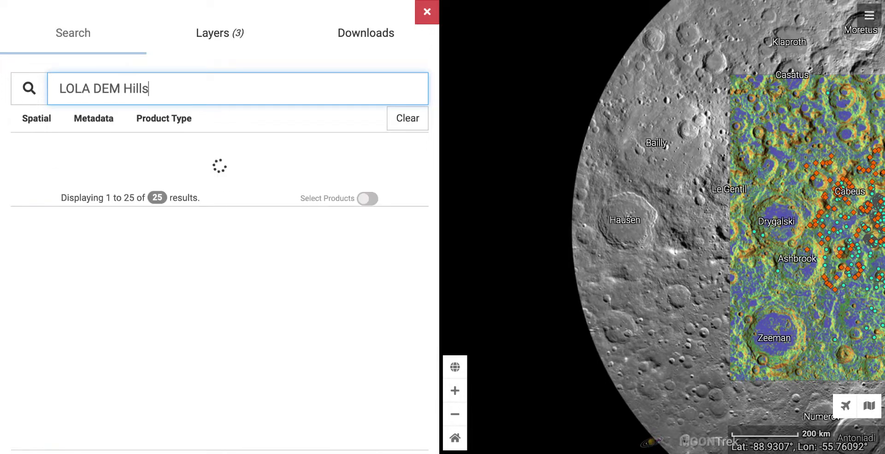
pyautogui.write('ha')
pyautogui.press('BackSpace')
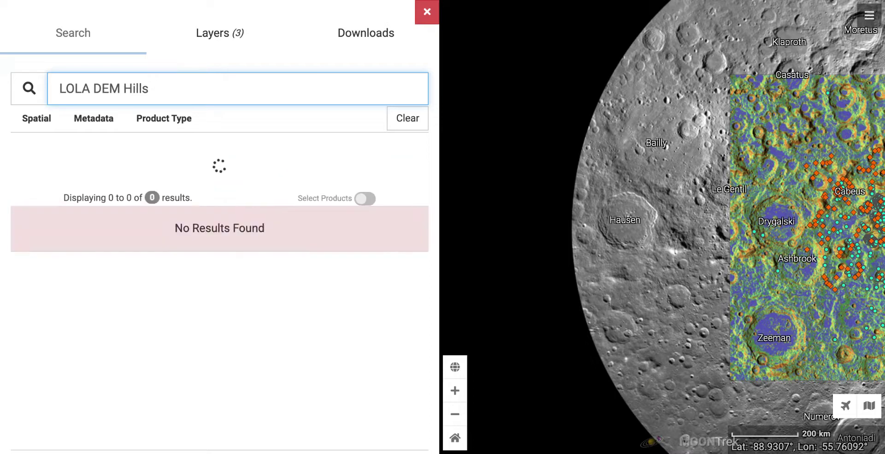
pyautogui.write('hade')
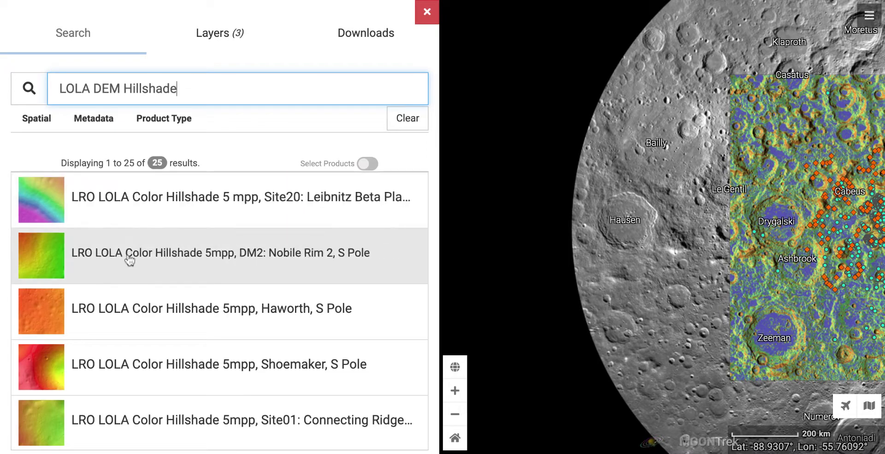
# Add the LRO LOLA DEM, S Pole, 75 deg, Hillshade layer to the map and view it close to the pole
pyautogui.scroll(-1, 130, 261)
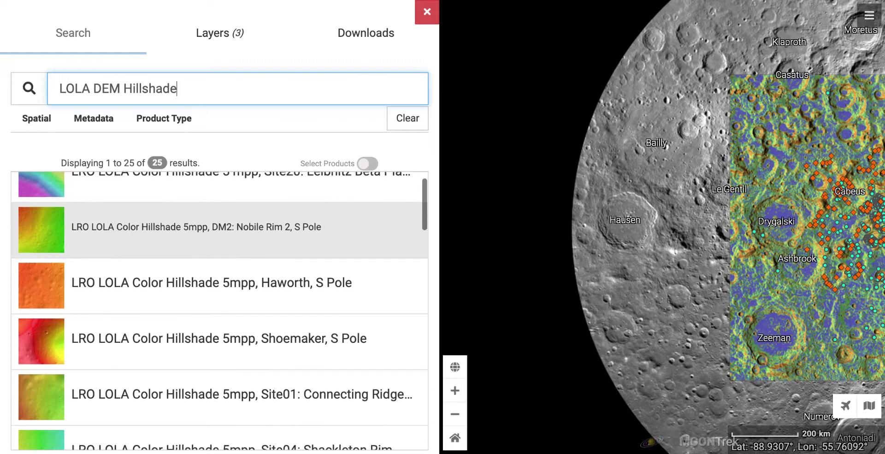
pyautogui.scroll(-10, 158, 362)
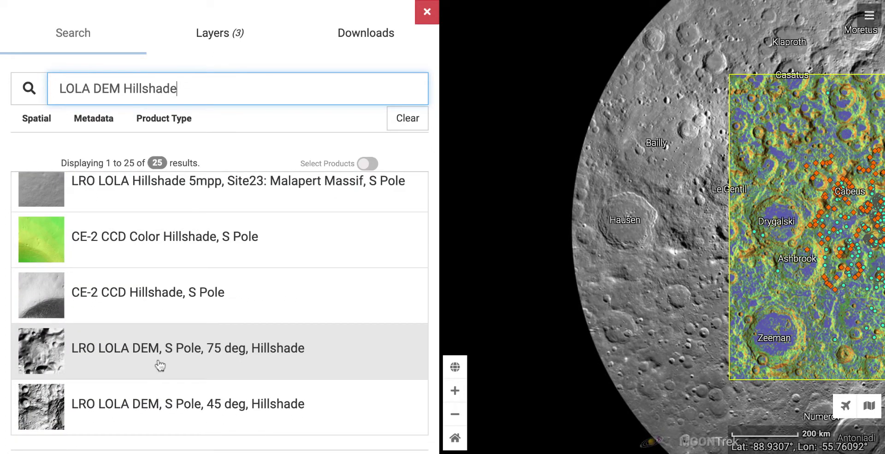
pyautogui.click(218, 355)
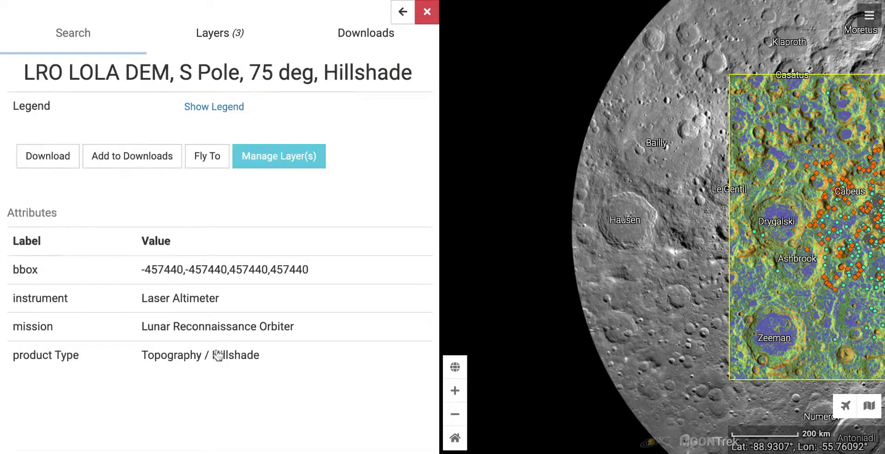
pyautogui.scroll(-5, 81, 259)
pyautogui.click(25, 213)
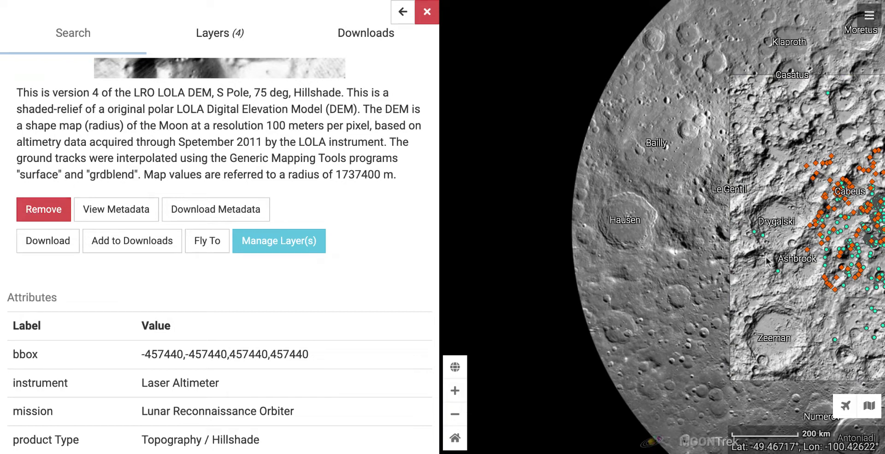
pyautogui.click(423, 20)
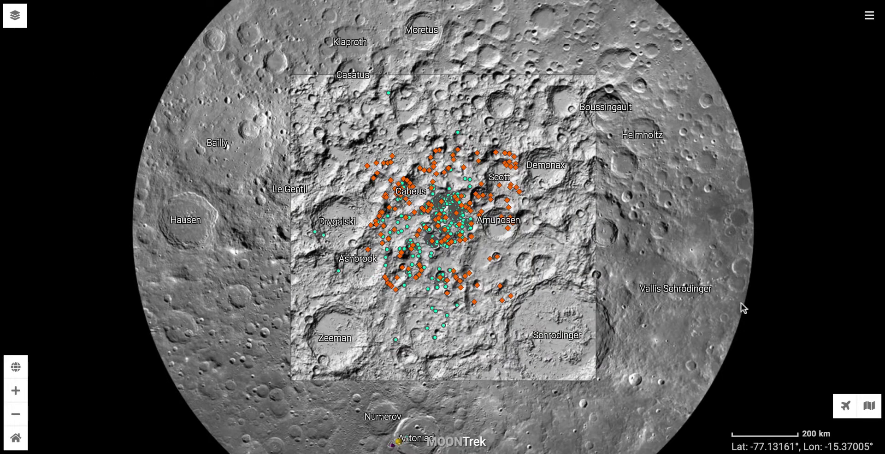
pyautogui.click(19, 392)
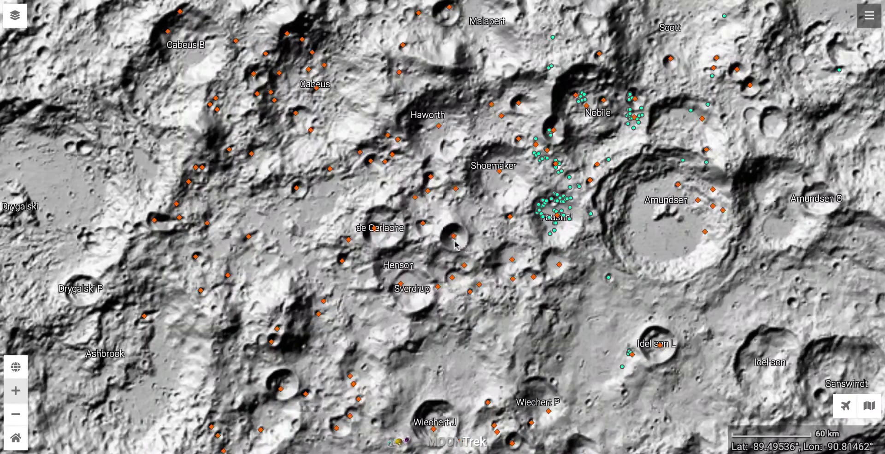
# Hide and show the LRO LOLA DEM, S Pole, 75 deg, Hillshade layer again and try its opacity control, keeping it at 100%
pyautogui.click(15, 19)
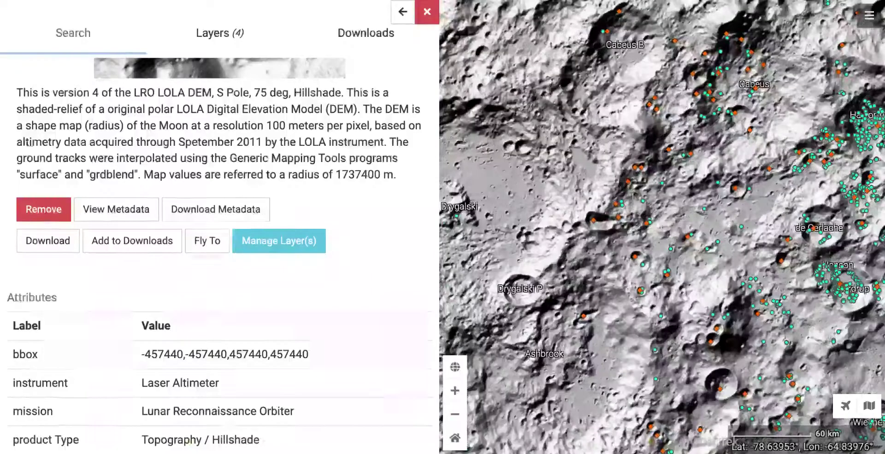
pyautogui.click(217, 37)
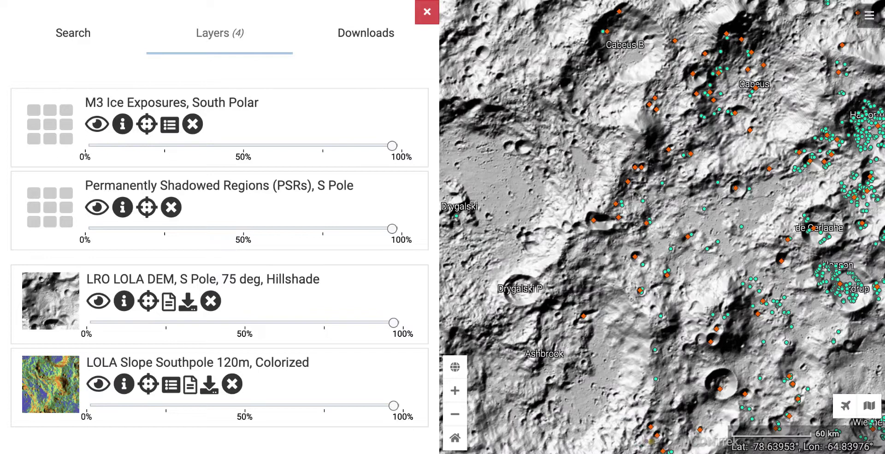
pyautogui.click(98, 302)
pyautogui.click(99, 302)
pyautogui.moveTo(395, 325); pyautogui.dragTo(418, 182)
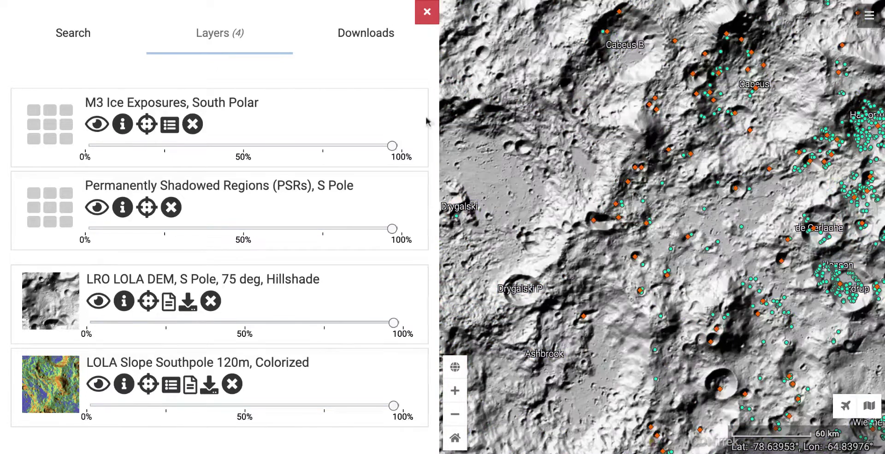
pyautogui.click(427, 12)
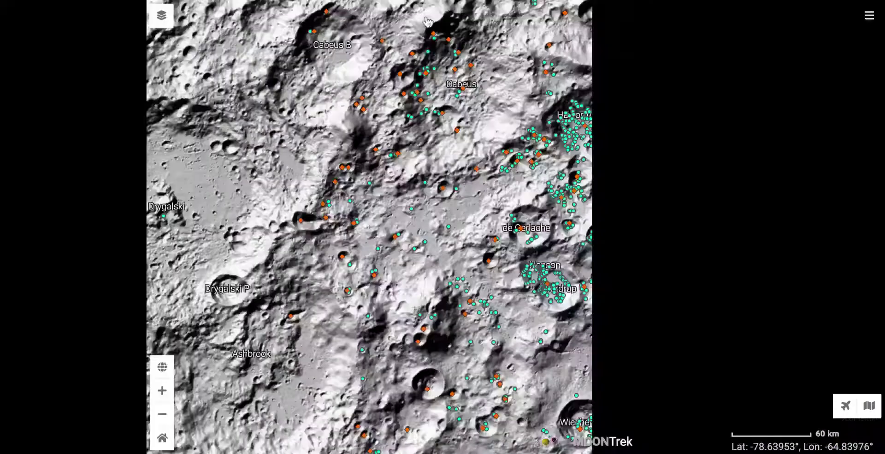
# Measure distance with a freehand polyline drawn from outside Amundsen crater's rim down onto its floor
pyautogui.click(869, 17)
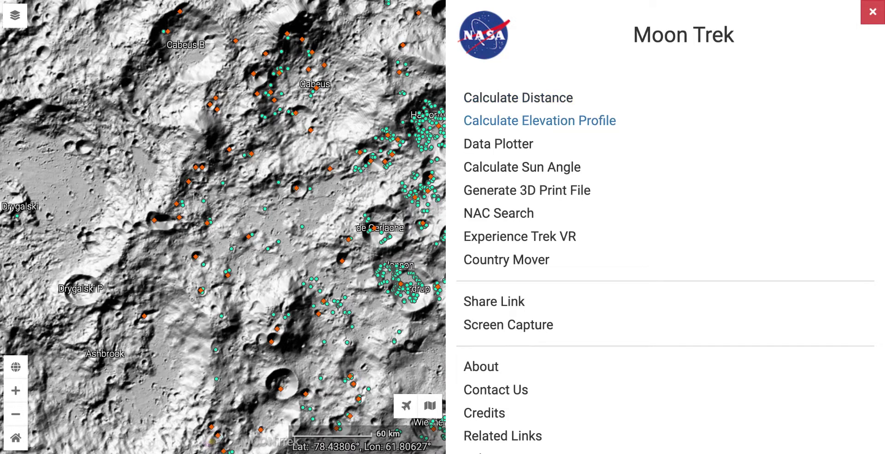
pyautogui.click(531, 107)
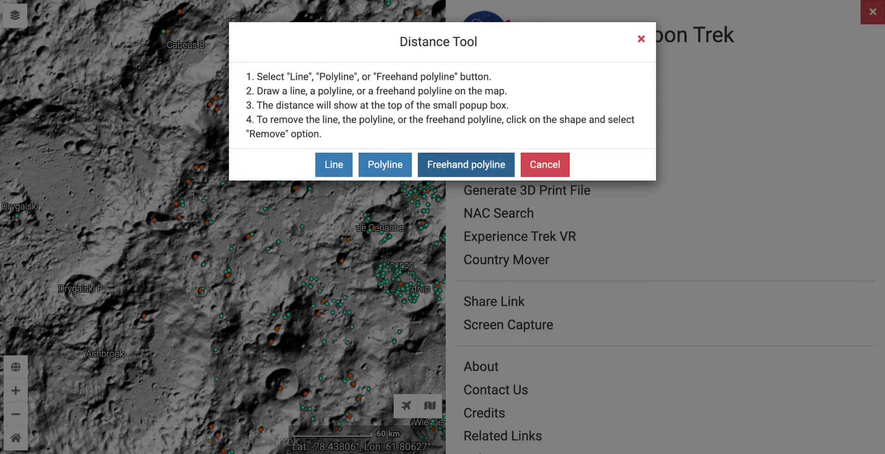
pyautogui.click(466, 164)
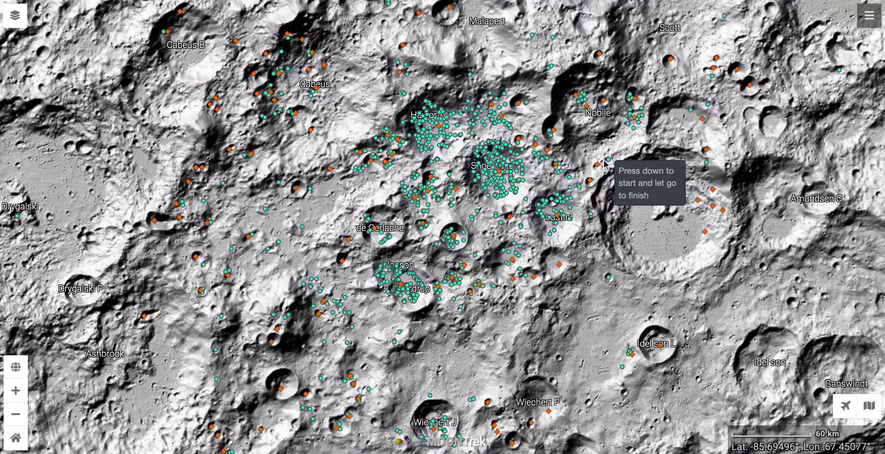
pyautogui.moveTo(604, 161)
pyautogui.mouseDown()
pyautogui.moveTo(641, 184)
pyautogui.moveTo(634, 226)
pyautogui.moveTo(669, 245)
pyautogui.mouseUp()
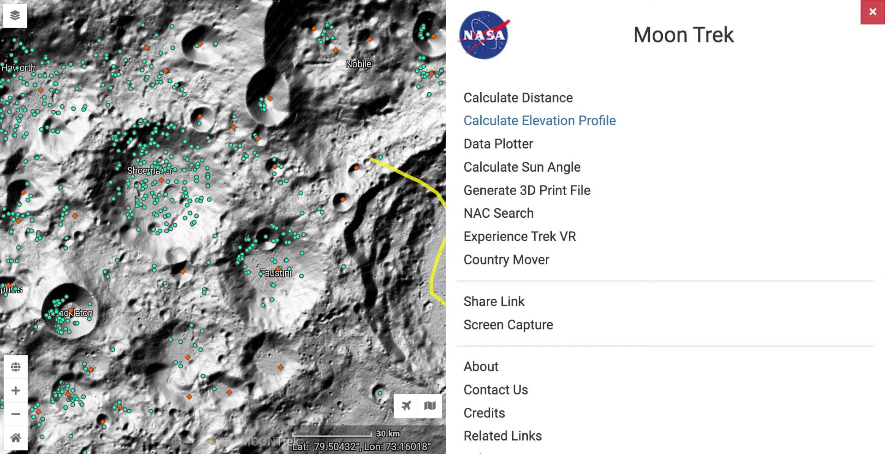
# Generate an elevation profile along a freehand polyline about 68 km long, from outside Amundsen's rim to its central peak
pyautogui.click(539, 120)
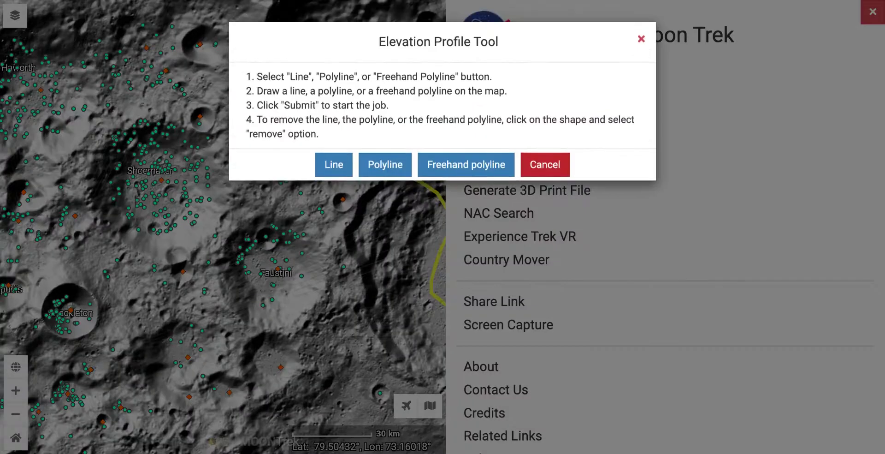
pyautogui.click(467, 165)
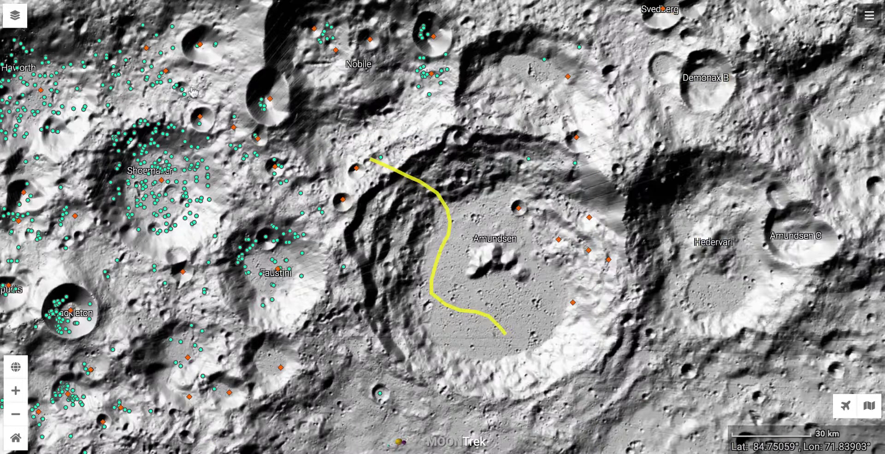
pyautogui.moveTo(467, 105); pyautogui.dragTo(474, 122)
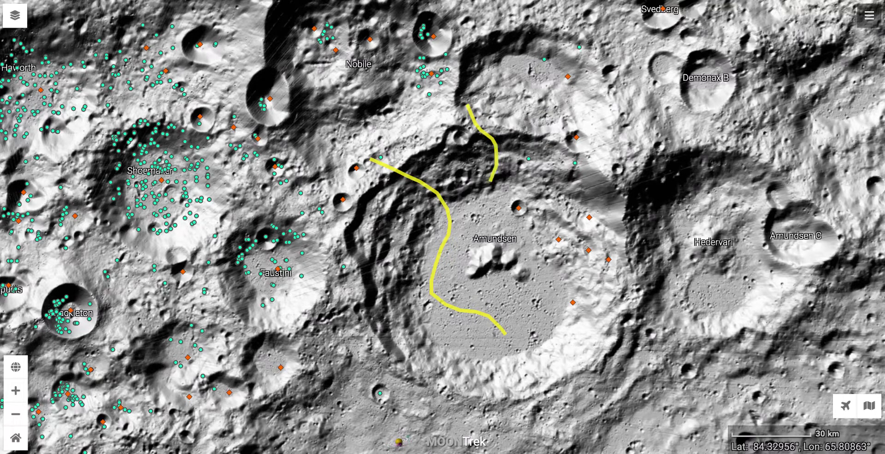
pyautogui.moveTo(488, 189)
pyautogui.mouseDown()
pyautogui.moveTo(484, 241)
pyautogui.moveTo(494, 263)
pyautogui.mouseUp()
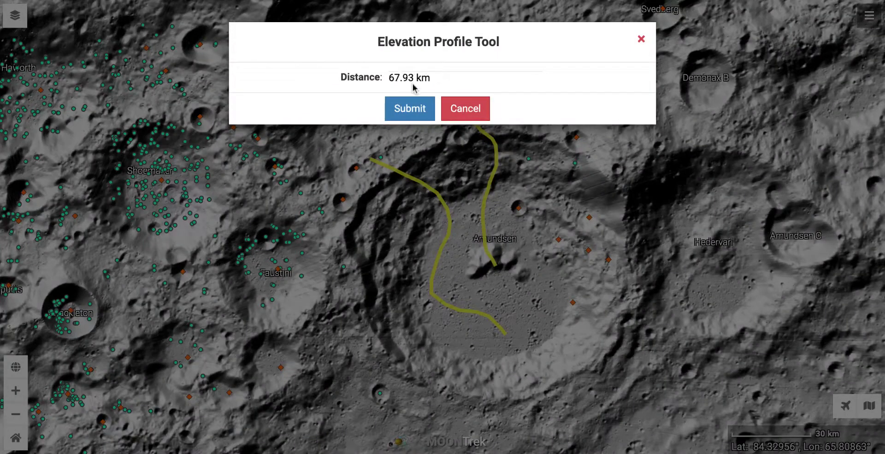
pyautogui.click(409, 111)
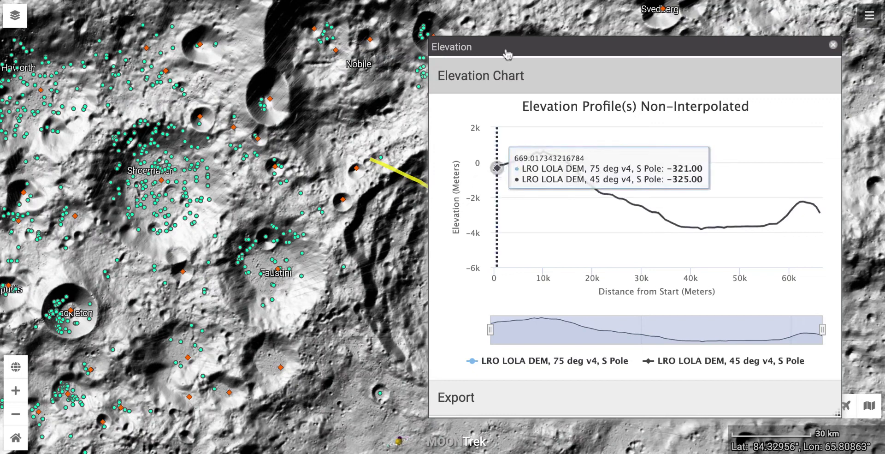
# Examine the elevation chart beside the profile line, review its export options, and close the elevation window
pyautogui.moveTo(503, 43); pyautogui.dragTo(36, 27)
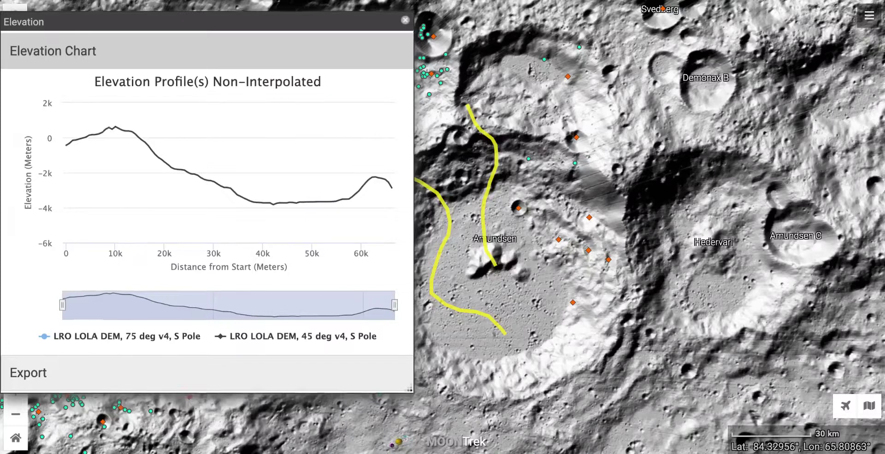
pyautogui.moveTo(69, 147)
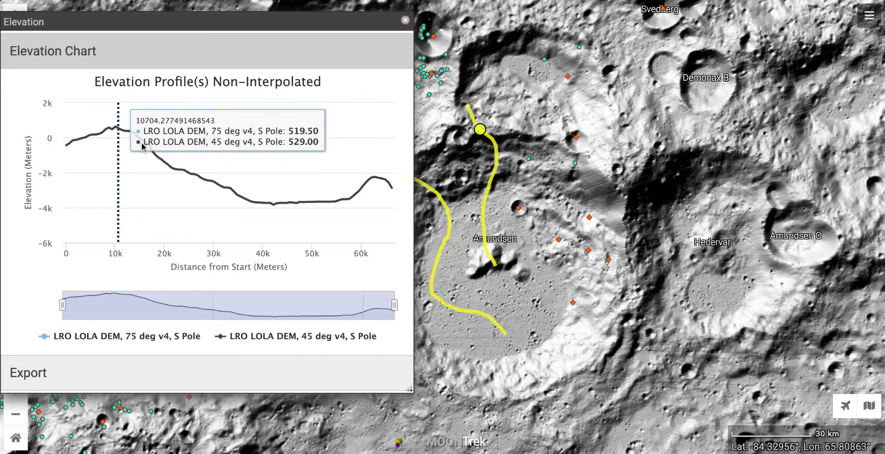
pyautogui.click(25, 375)
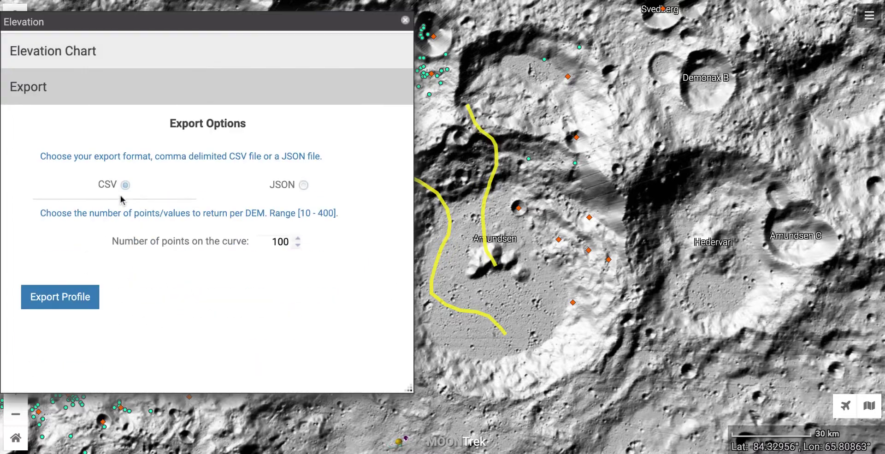
pyautogui.click(322, 51)
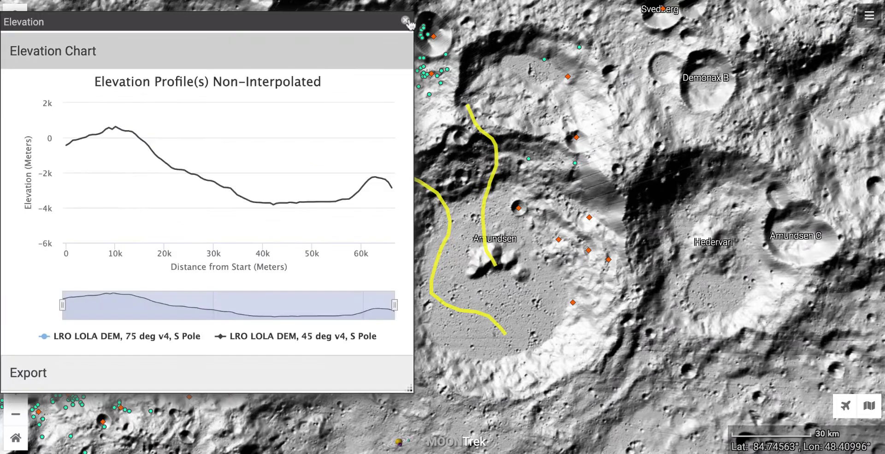
pyautogui.click(405, 20)
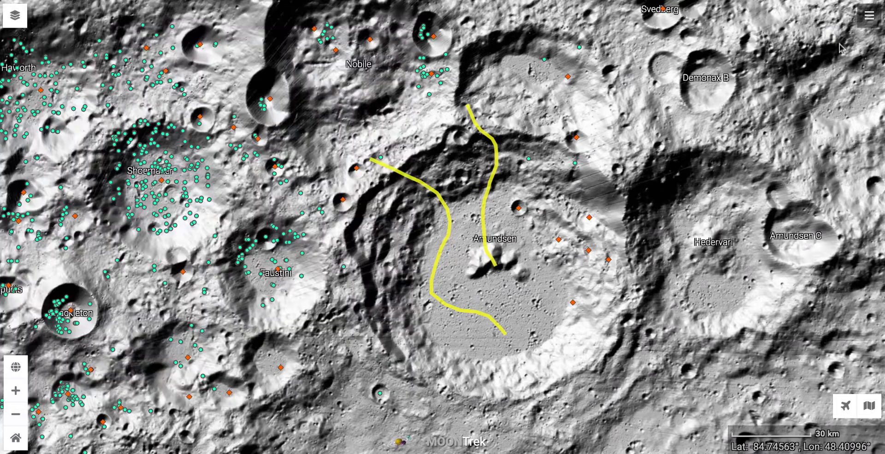
# Open the list of Moon Trek analysis tools
pyautogui.click(865, 14)
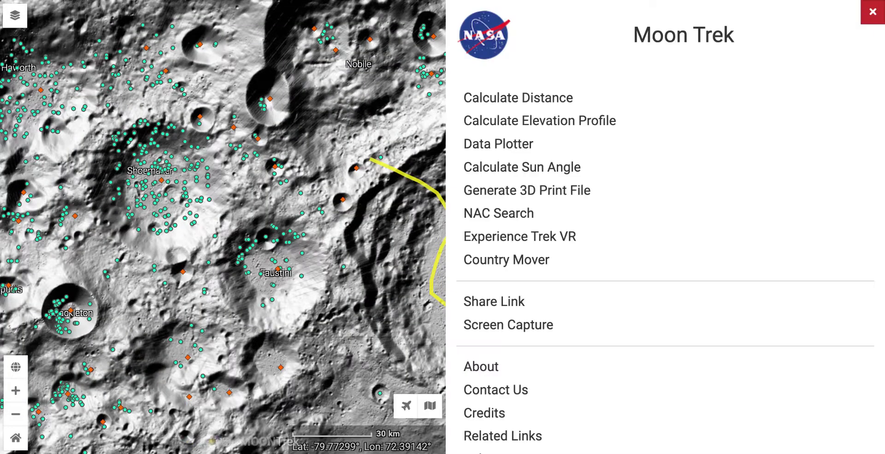